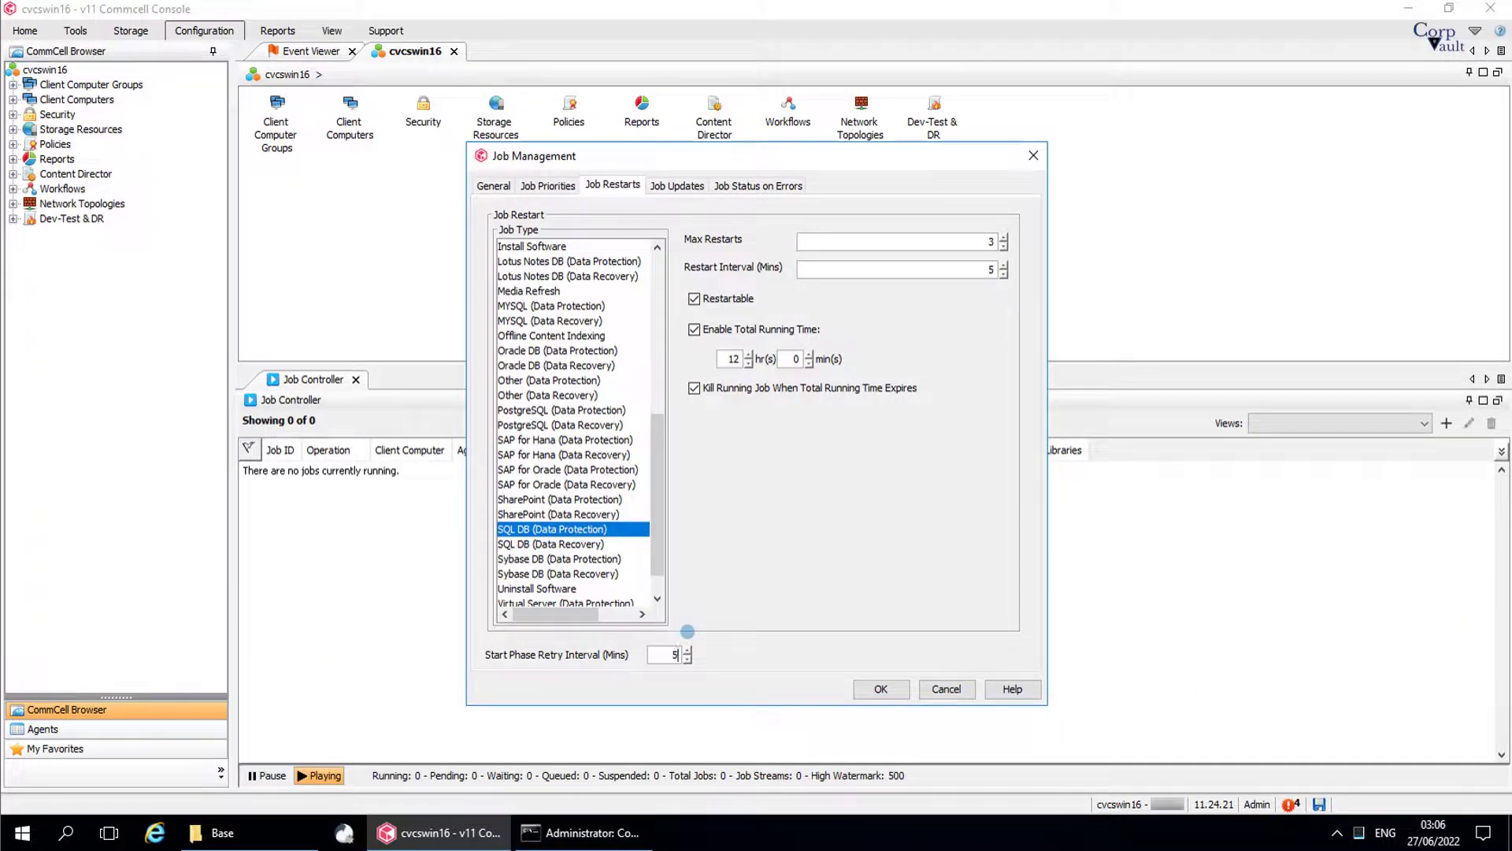
# Set the job update interval for DB2 protection jobs to 3 minutes
pyautogui.click(696, 187)
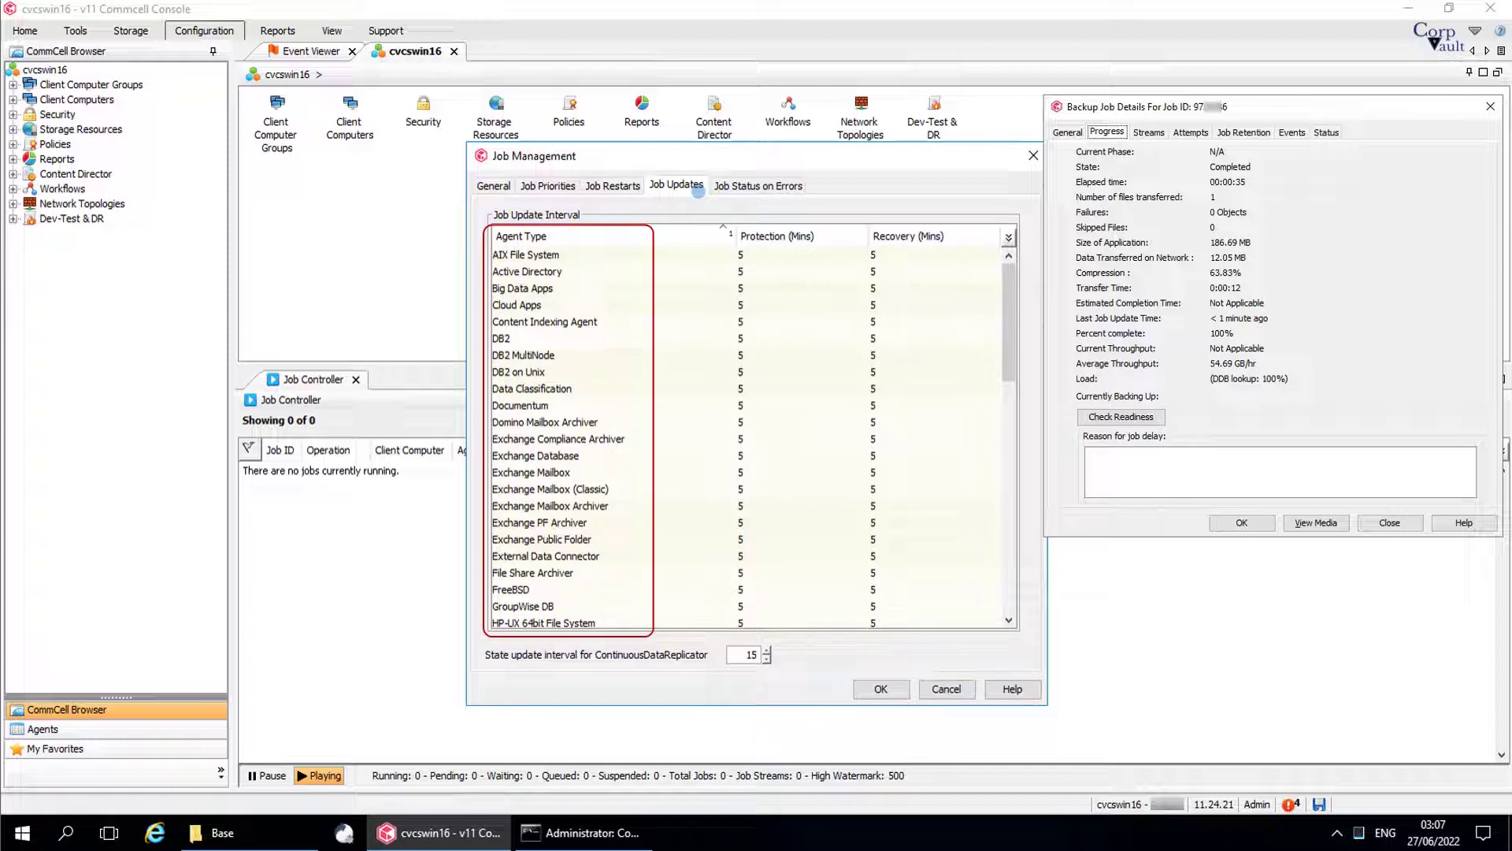
pyautogui.click(690, 341)
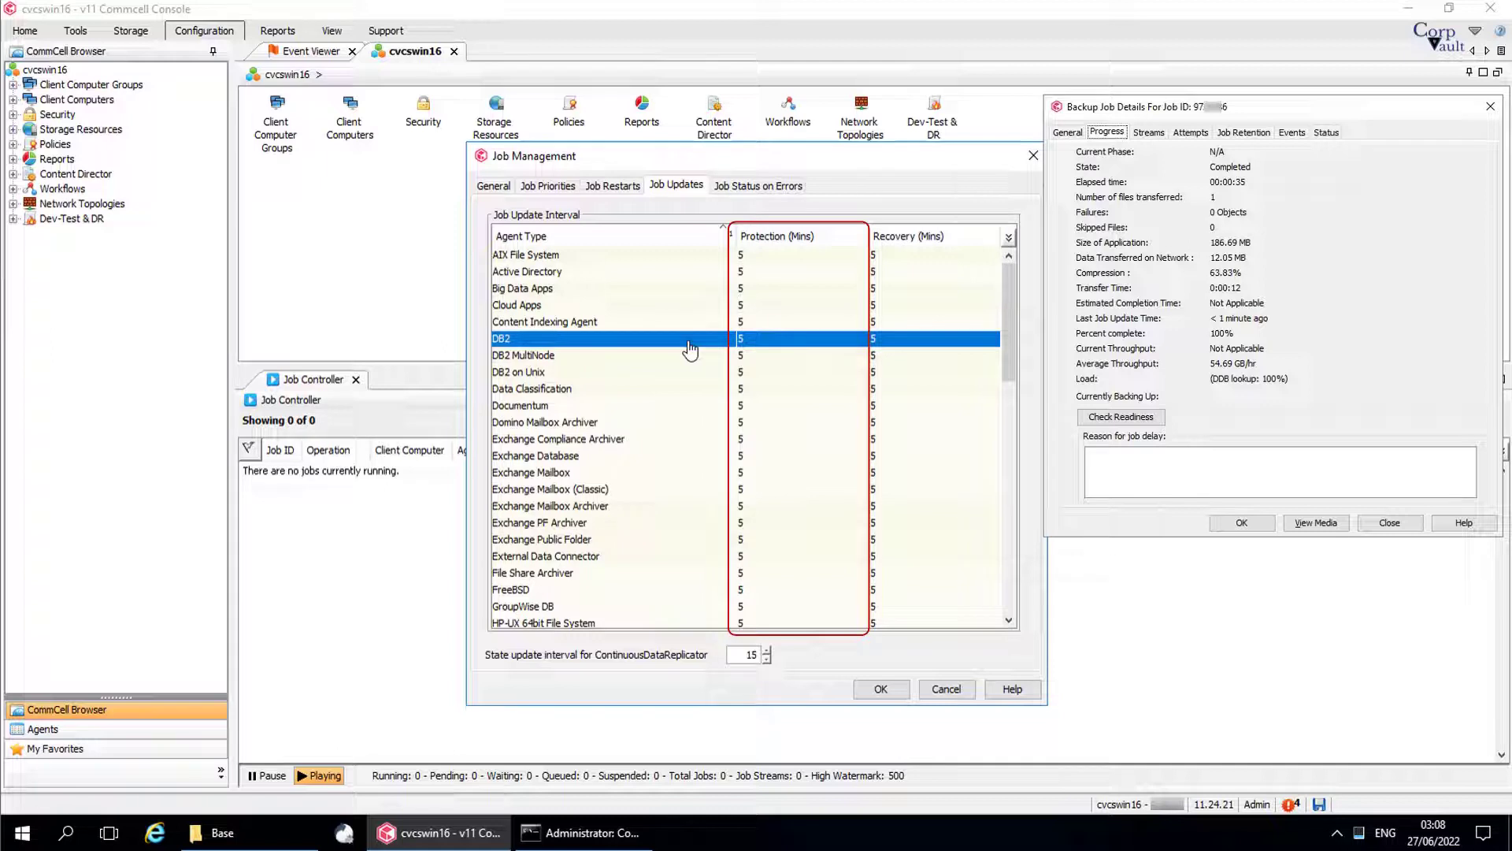
pyautogui.doubleClick(761, 341)
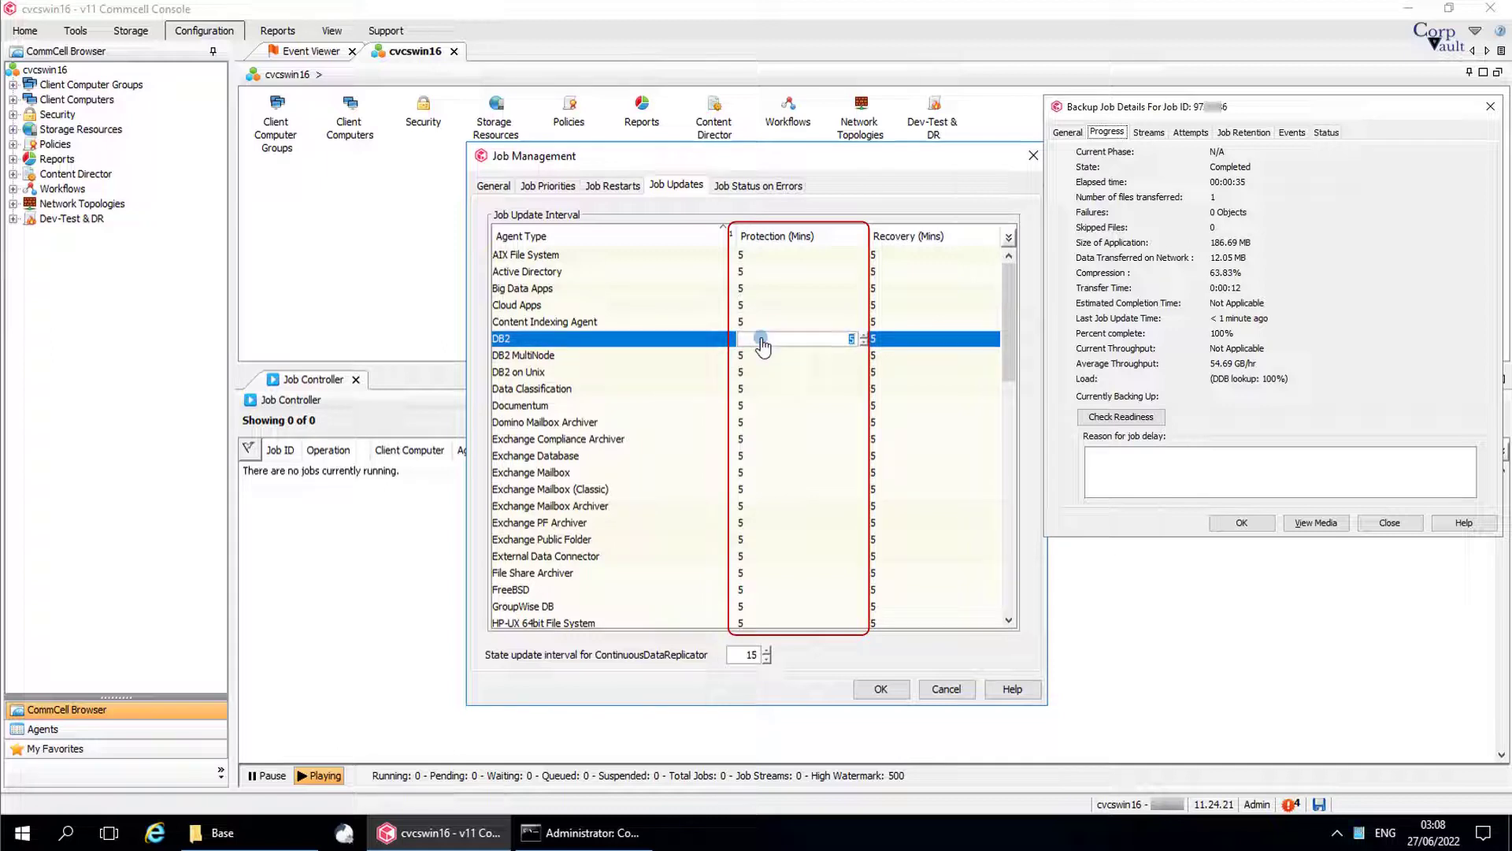
pyautogui.write('3')
pyautogui.click(688, 344)
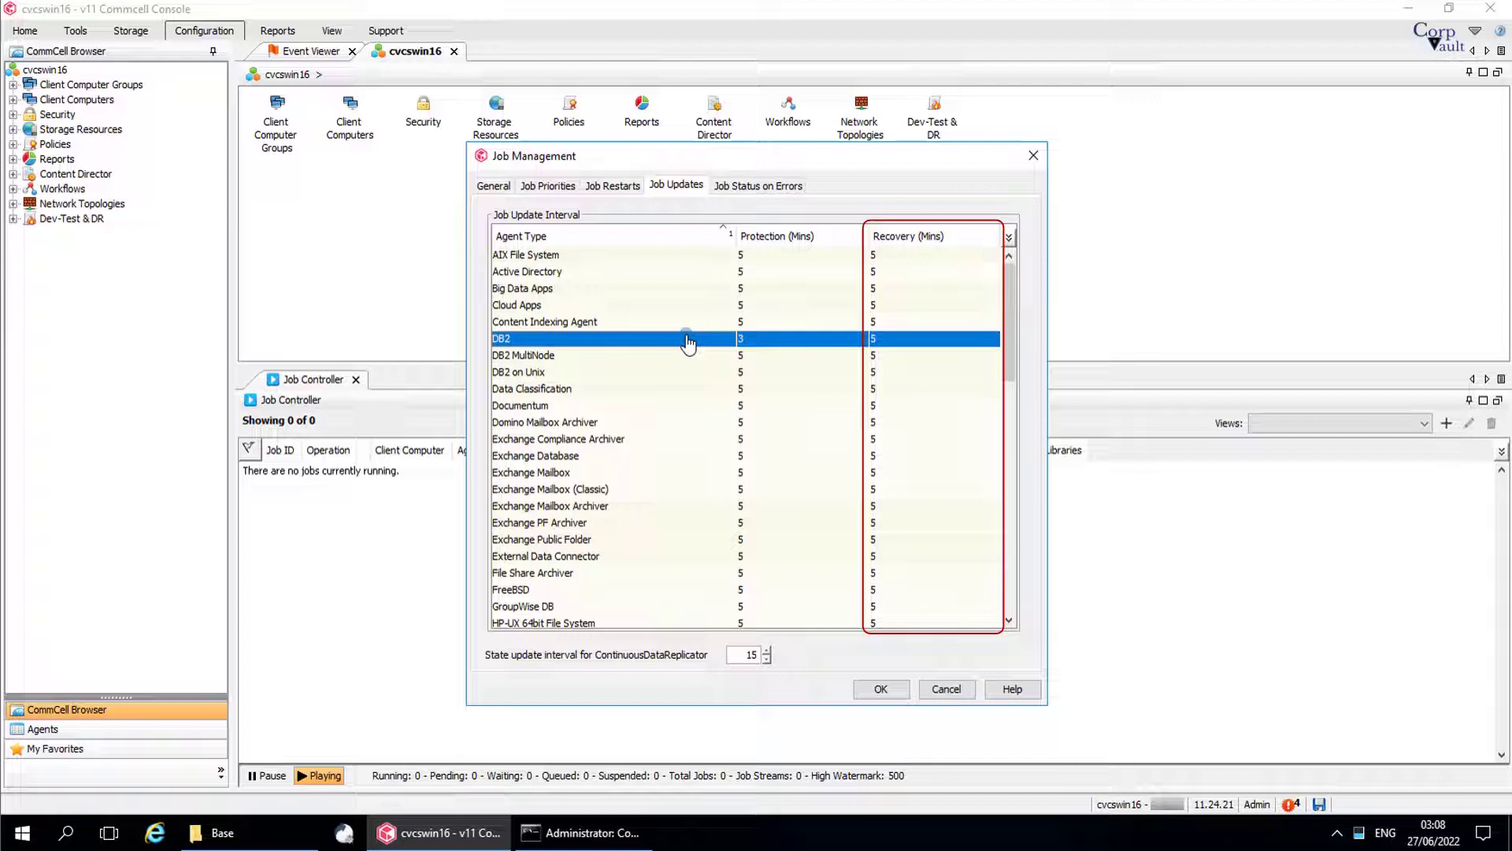
# Set the DB2 recovery update interval to 3 minutes and the state update interval for ContinuousDataReplicator to 10
pyautogui.click(900, 344)
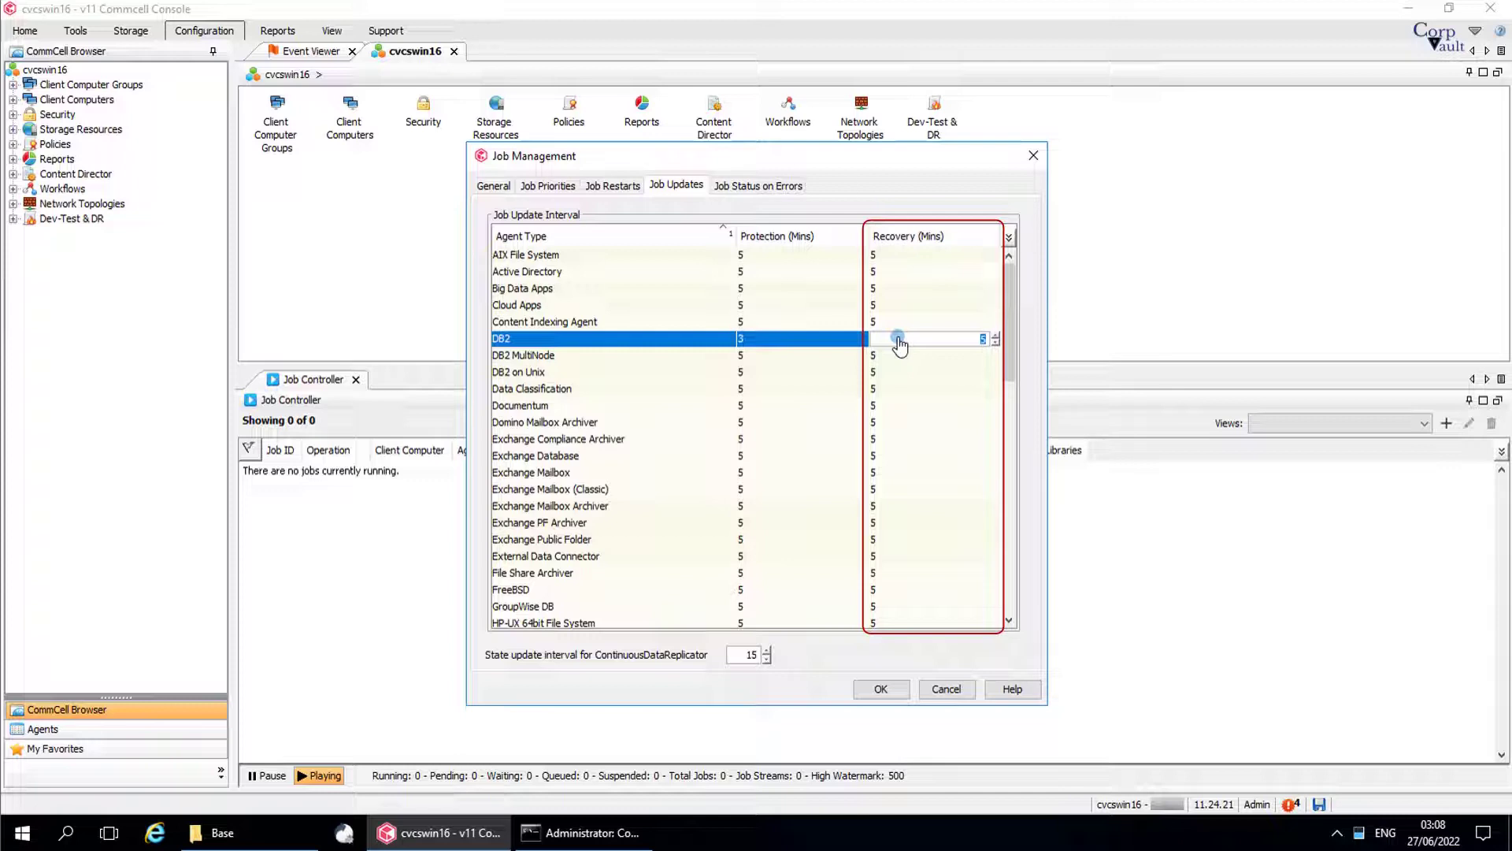
pyautogui.write('3')
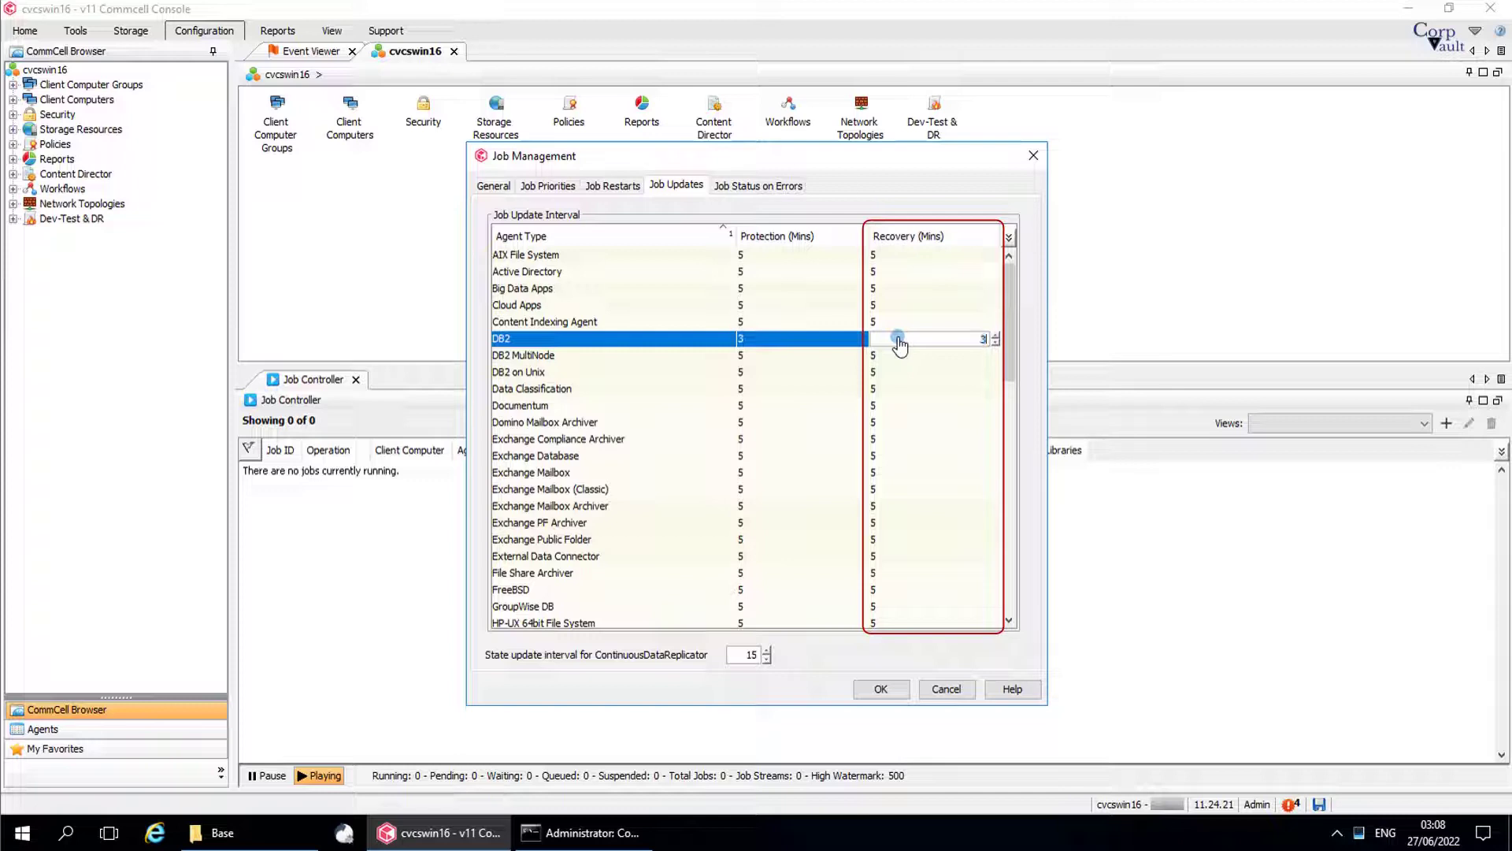
pyautogui.click(692, 351)
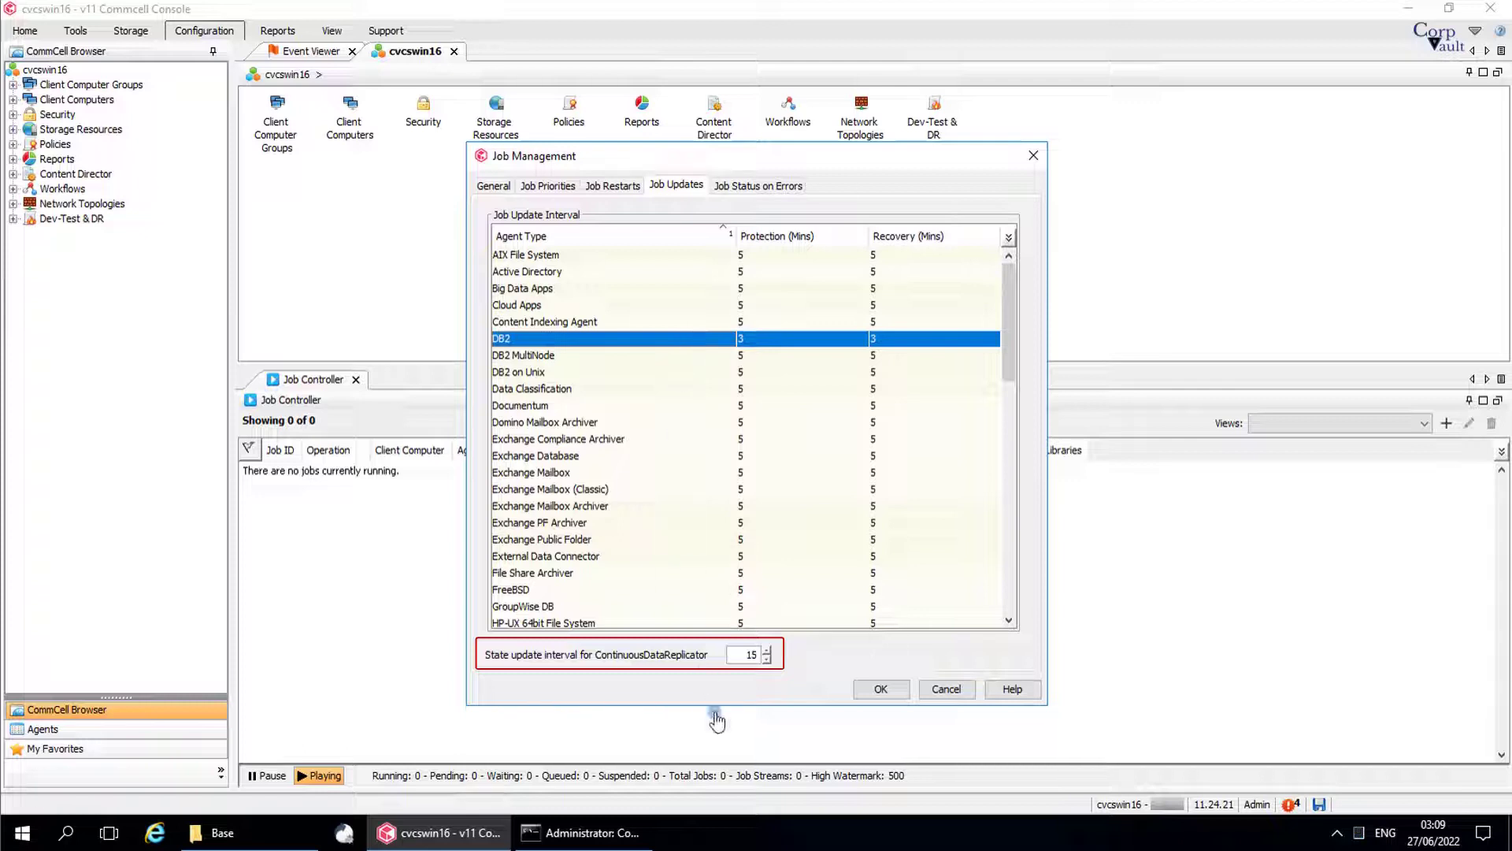
pyautogui.doubleClick(752, 655)
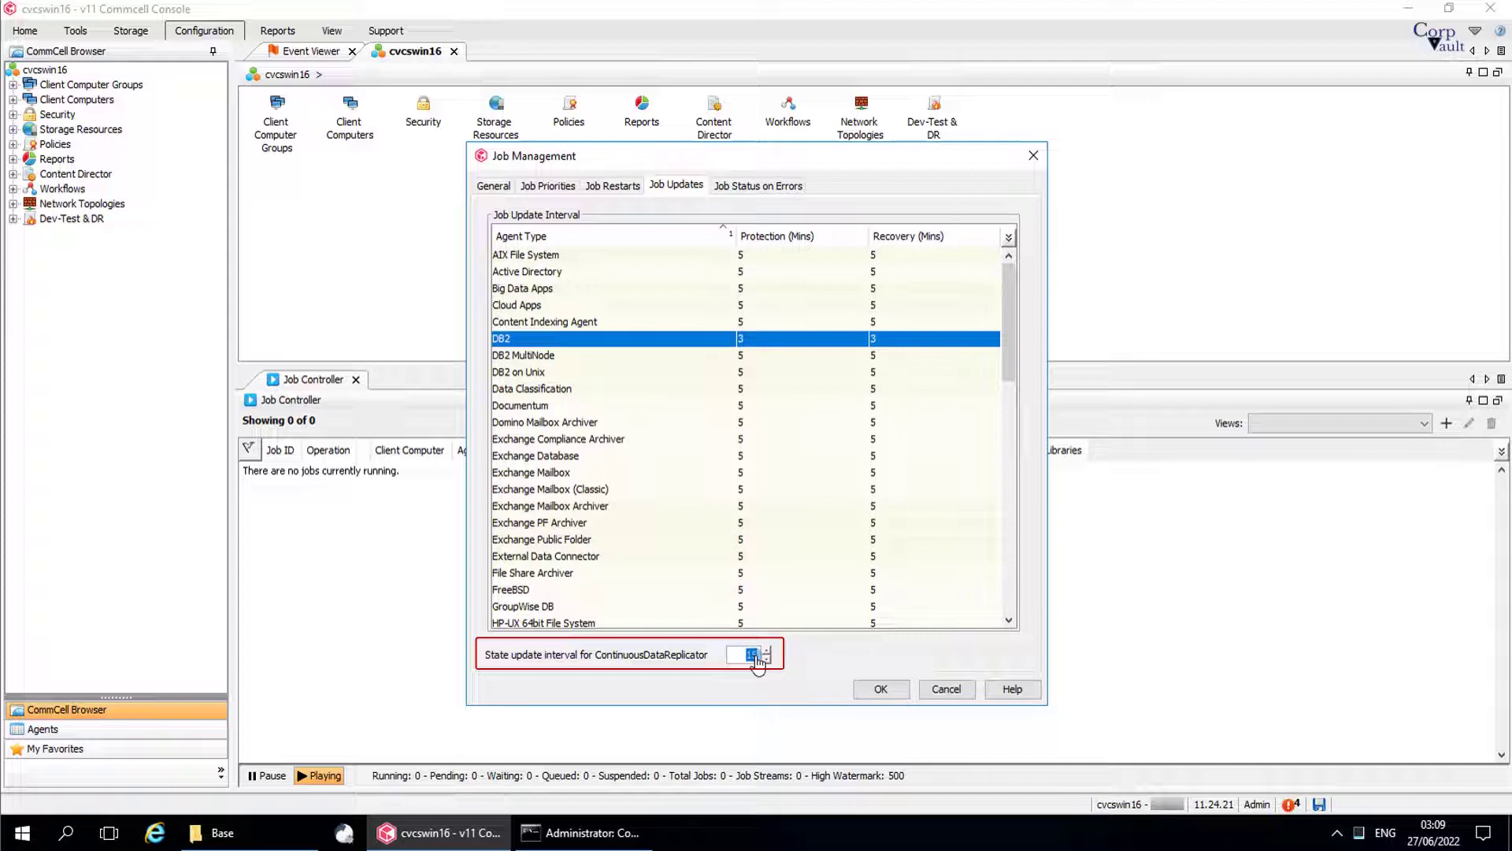
pyautogui.write('10')
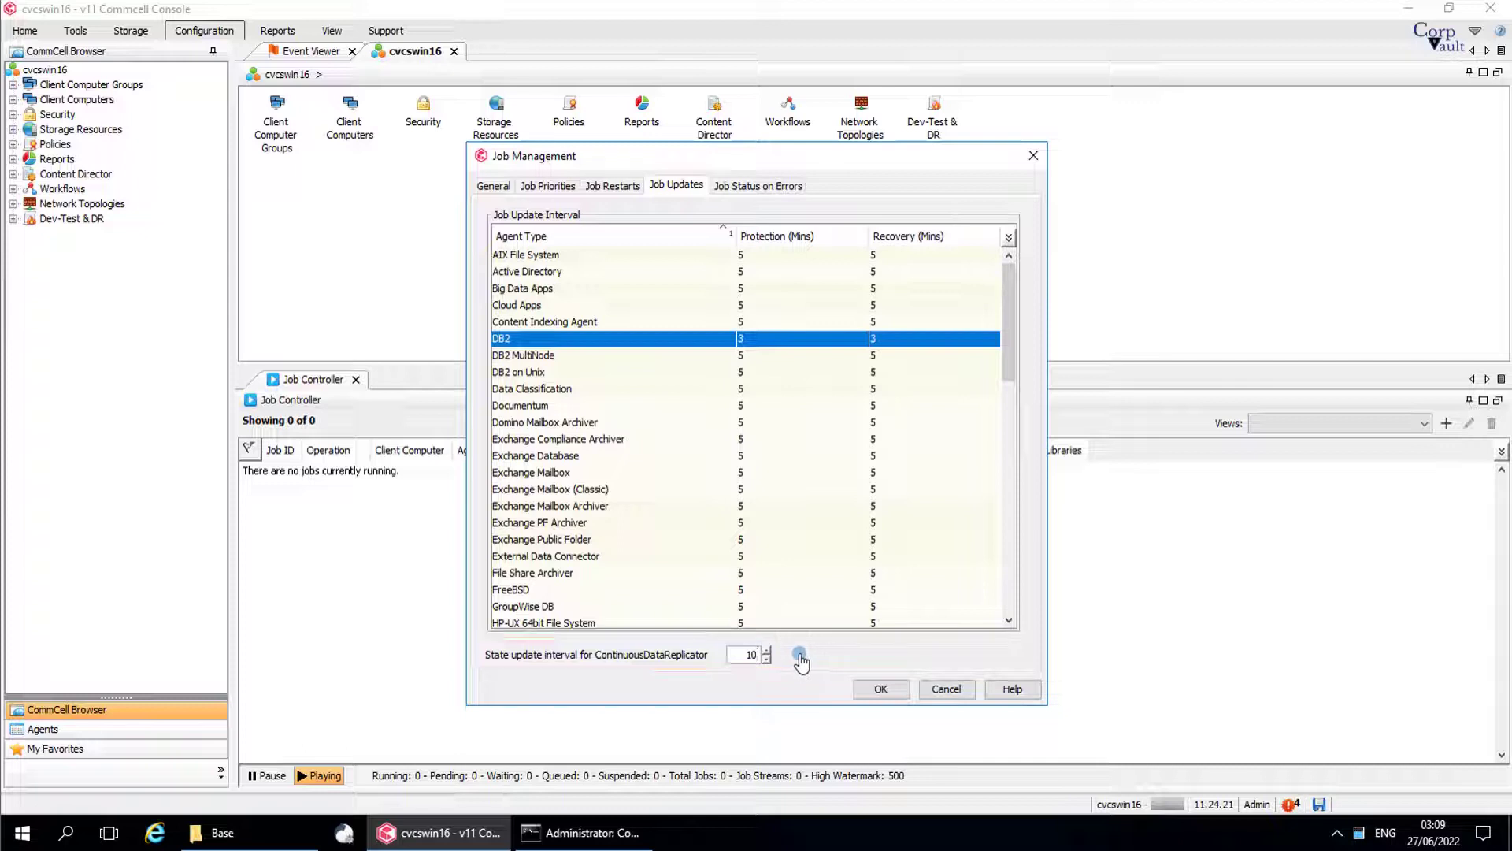
# Open the Job Status on Errors settings, widen the dialog and auto-resize all columns of the error decision list
pyautogui.click(791, 186)
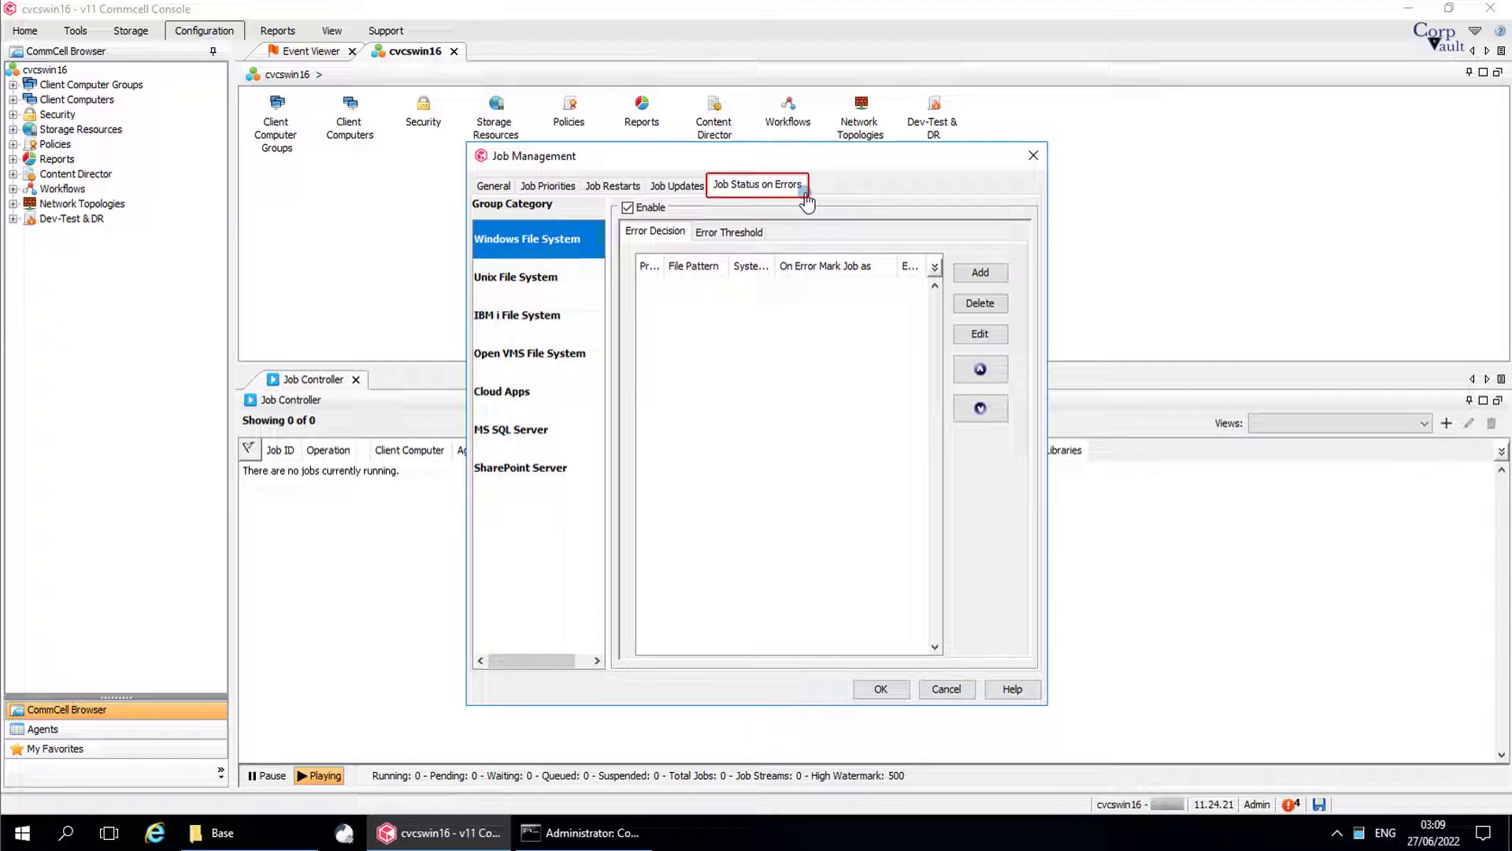
pyautogui.moveTo(1048, 319); pyautogui.dragTo(1250, 313)
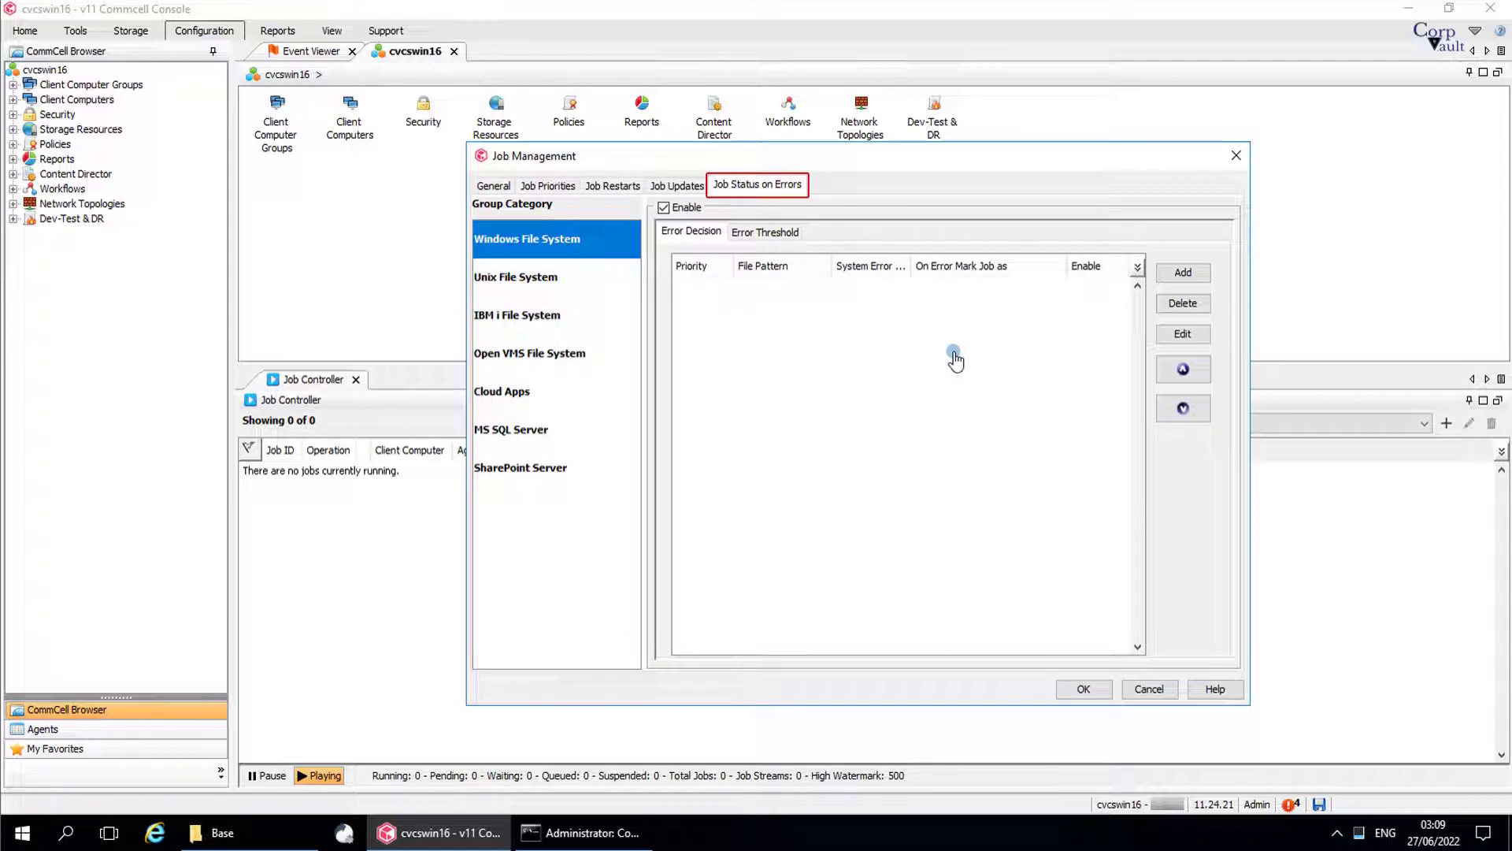
pyautogui.rightClick(962, 267)
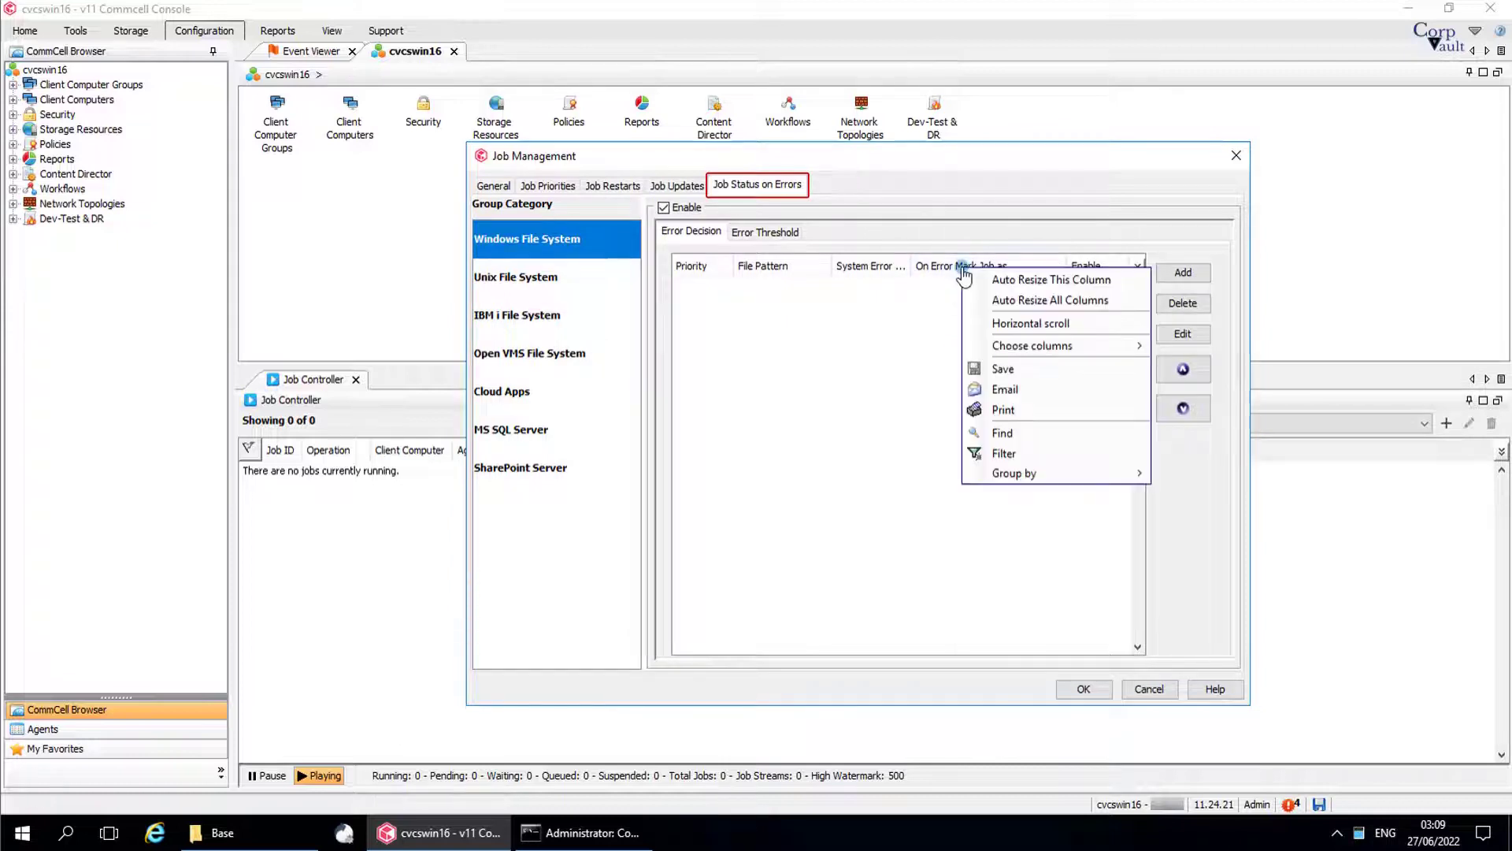
pyautogui.click(998, 304)
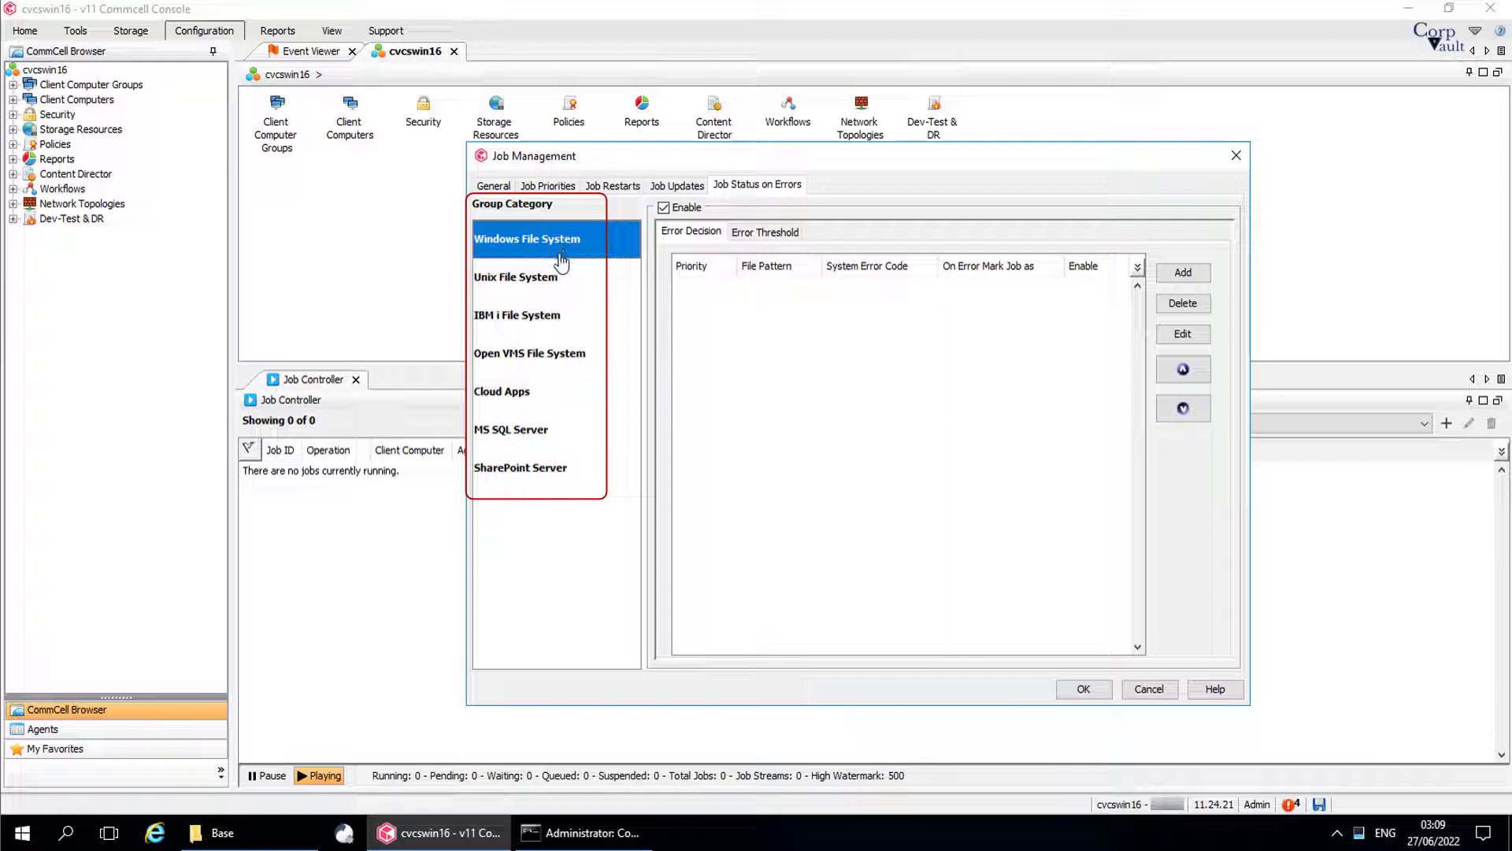
# Review the error decision settings of each group category from Unix File System through SharePoint Server
pyautogui.click(550, 290)
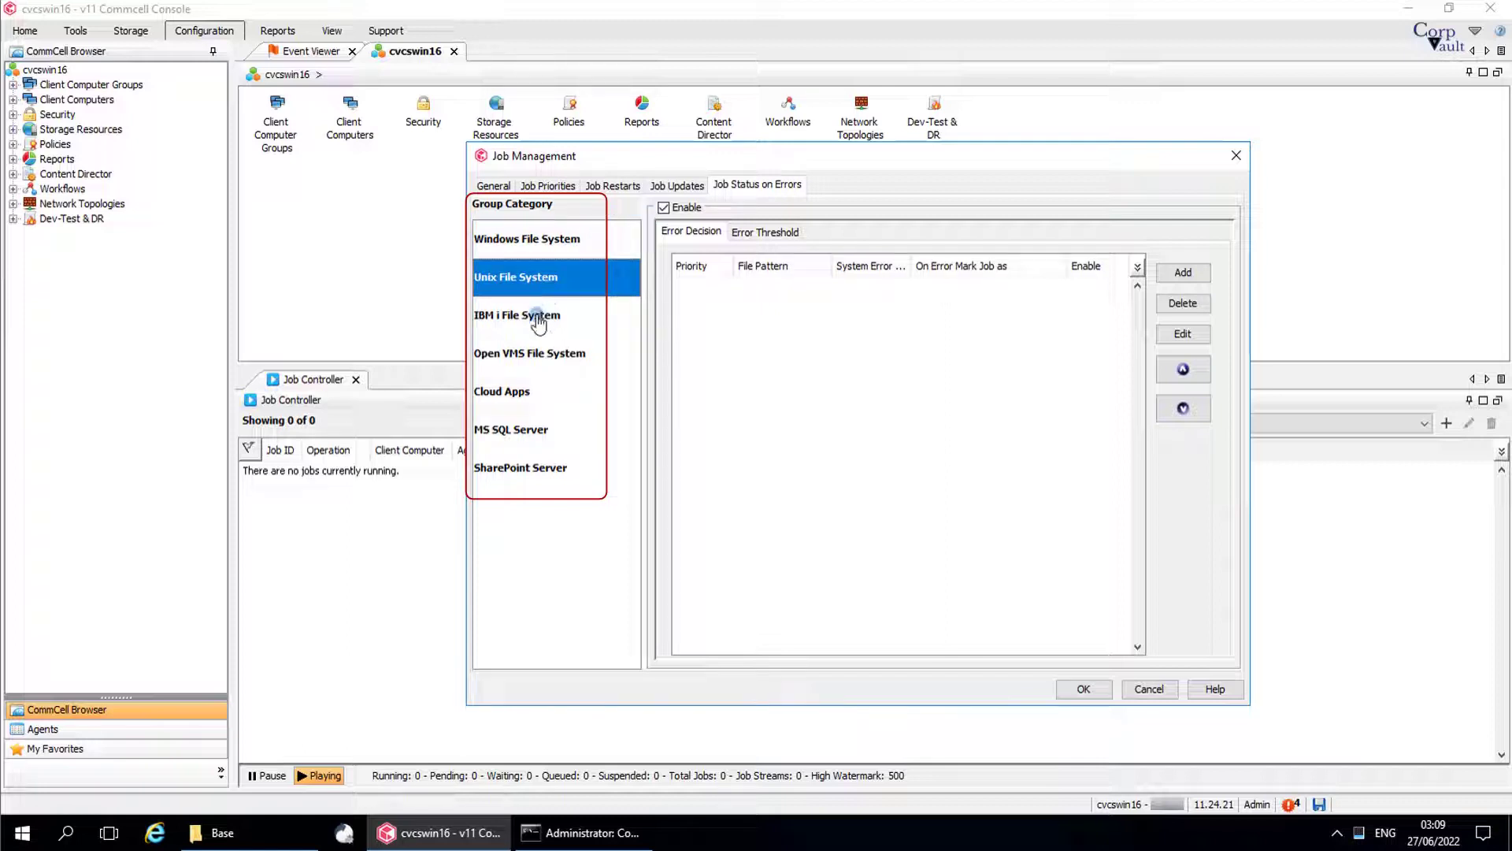
pyautogui.click(541, 319)
pyautogui.click(541, 356)
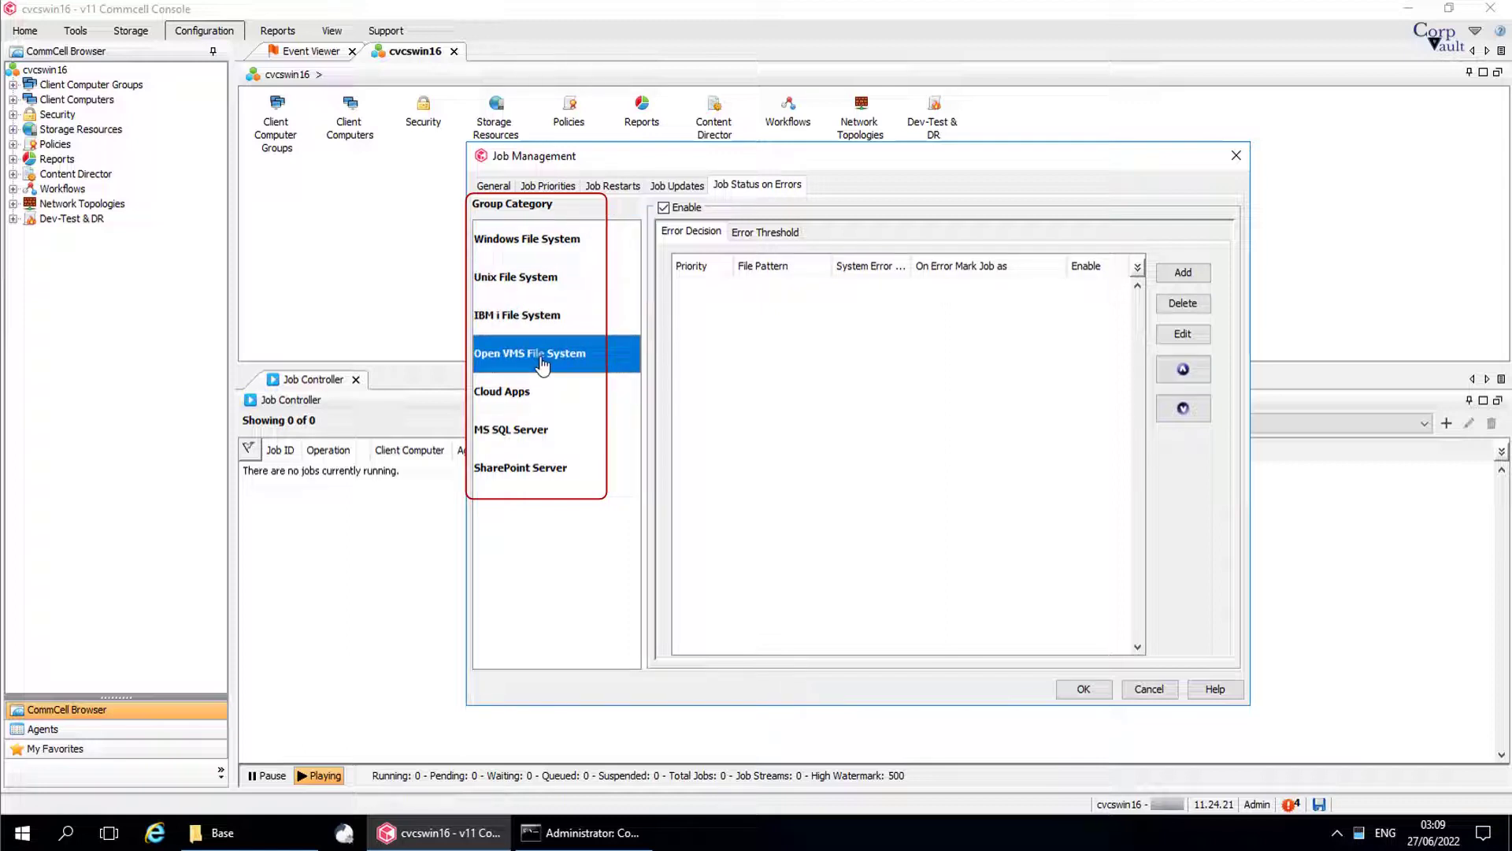
pyautogui.click(539, 397)
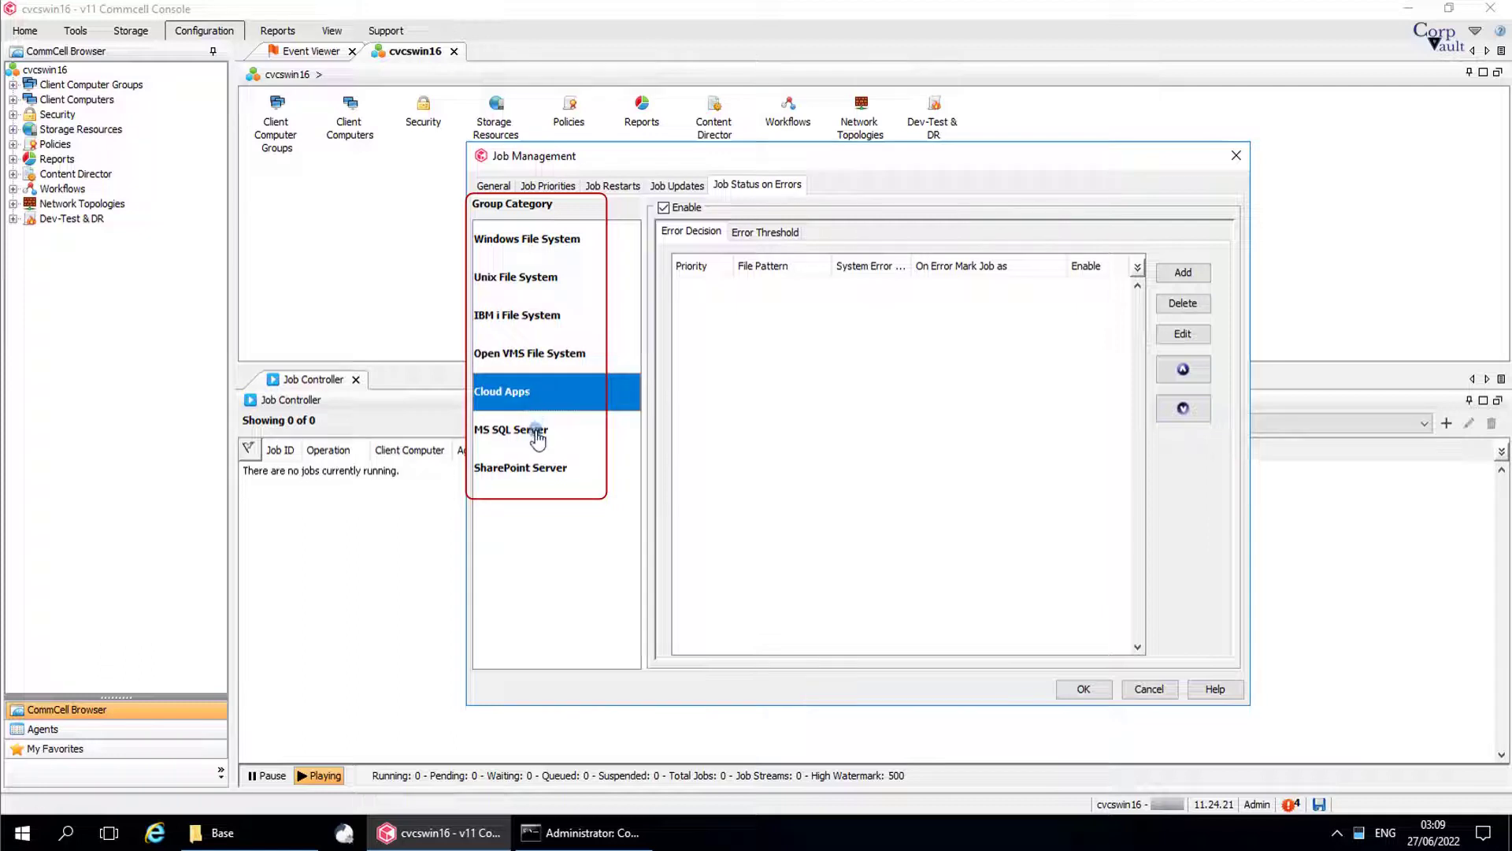
pyautogui.click(534, 432)
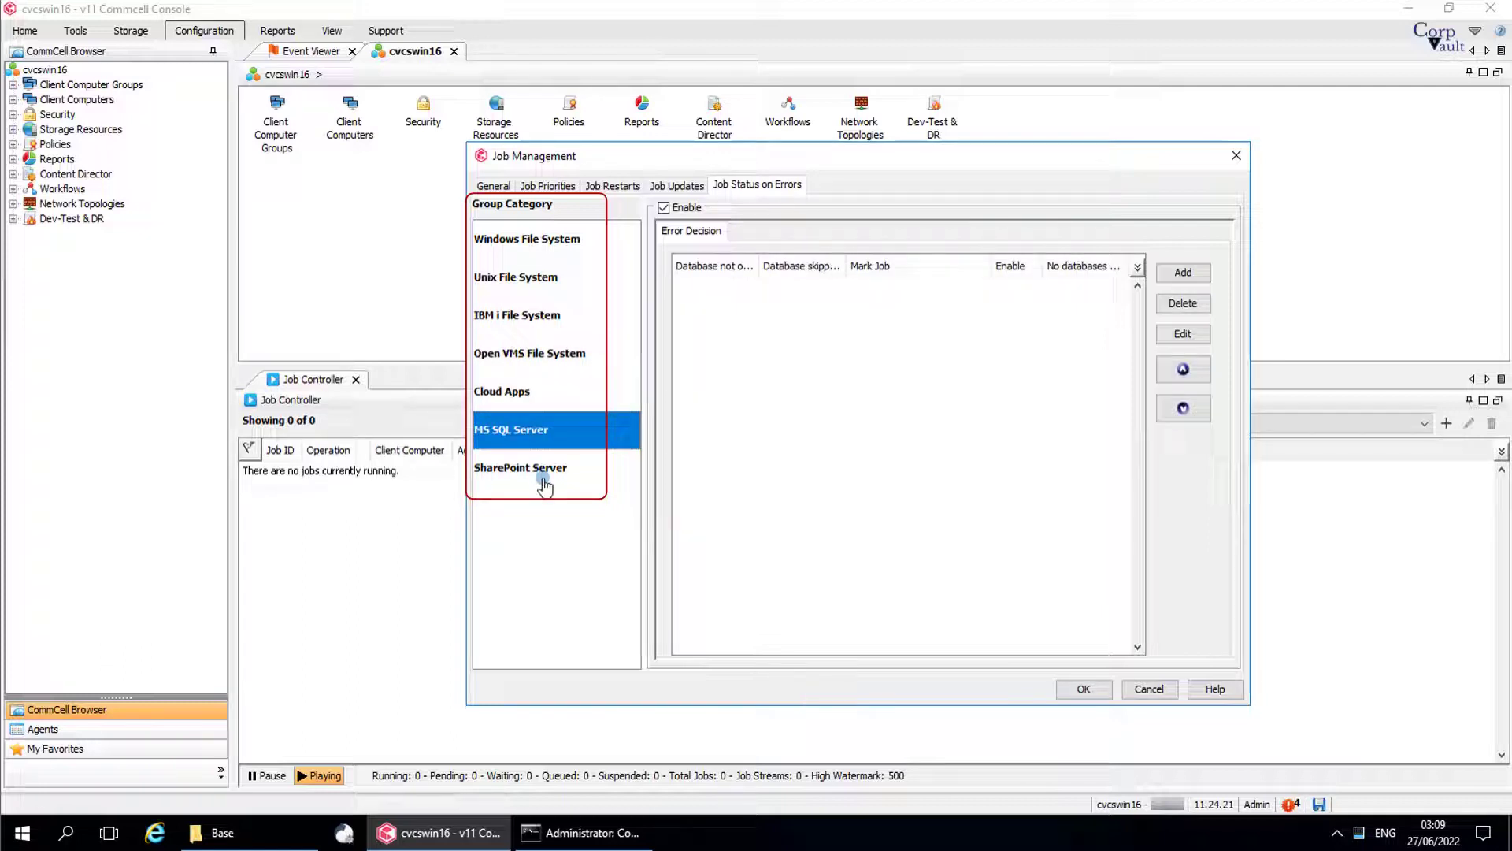
pyautogui.click(546, 477)
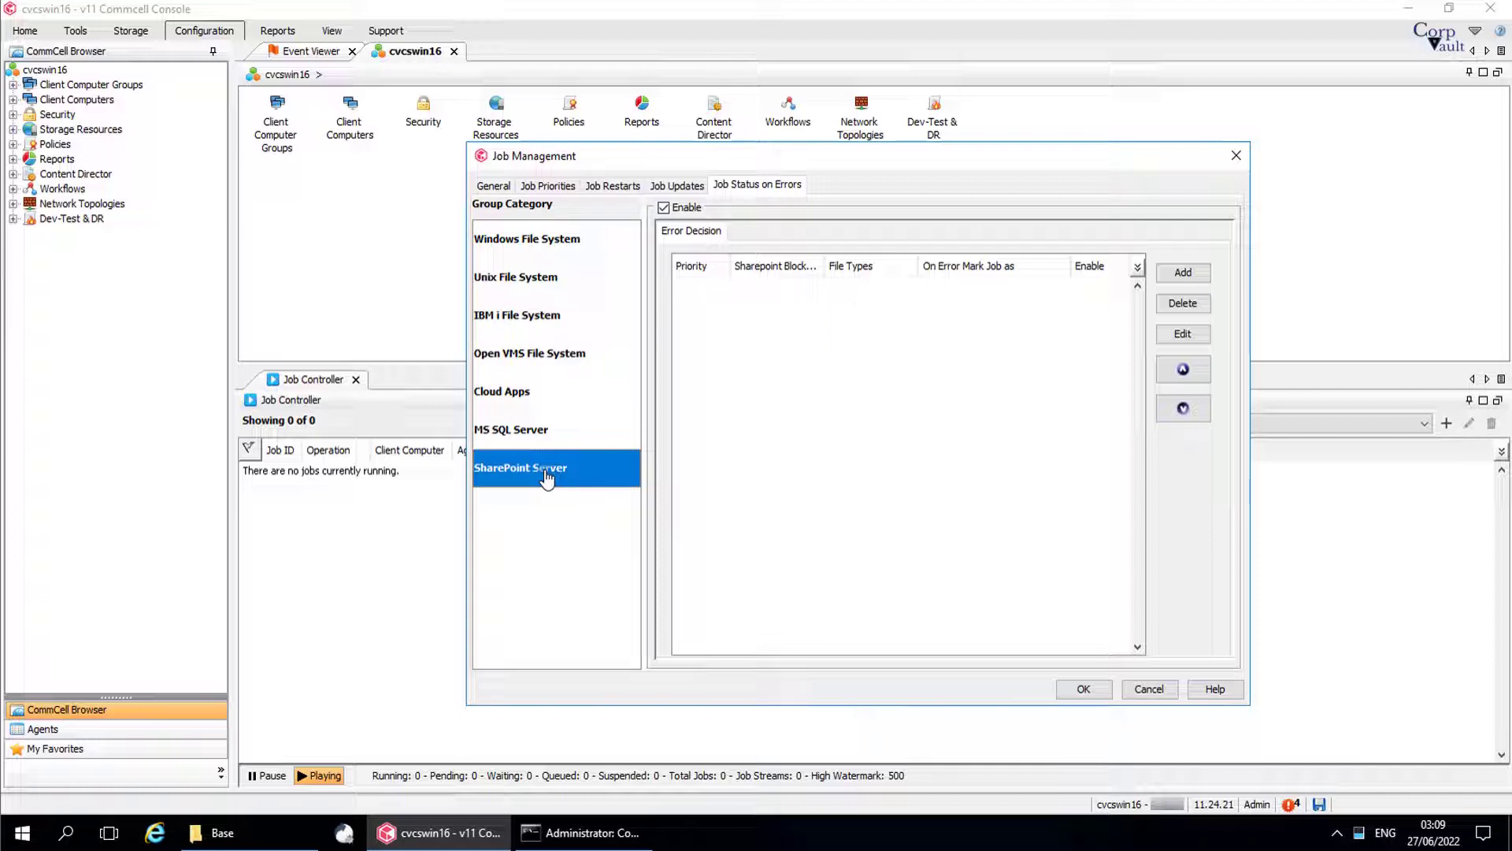
# Start a new job error decision rule for the Windows File System category, leaving the rule enabled
pyautogui.click(567, 247)
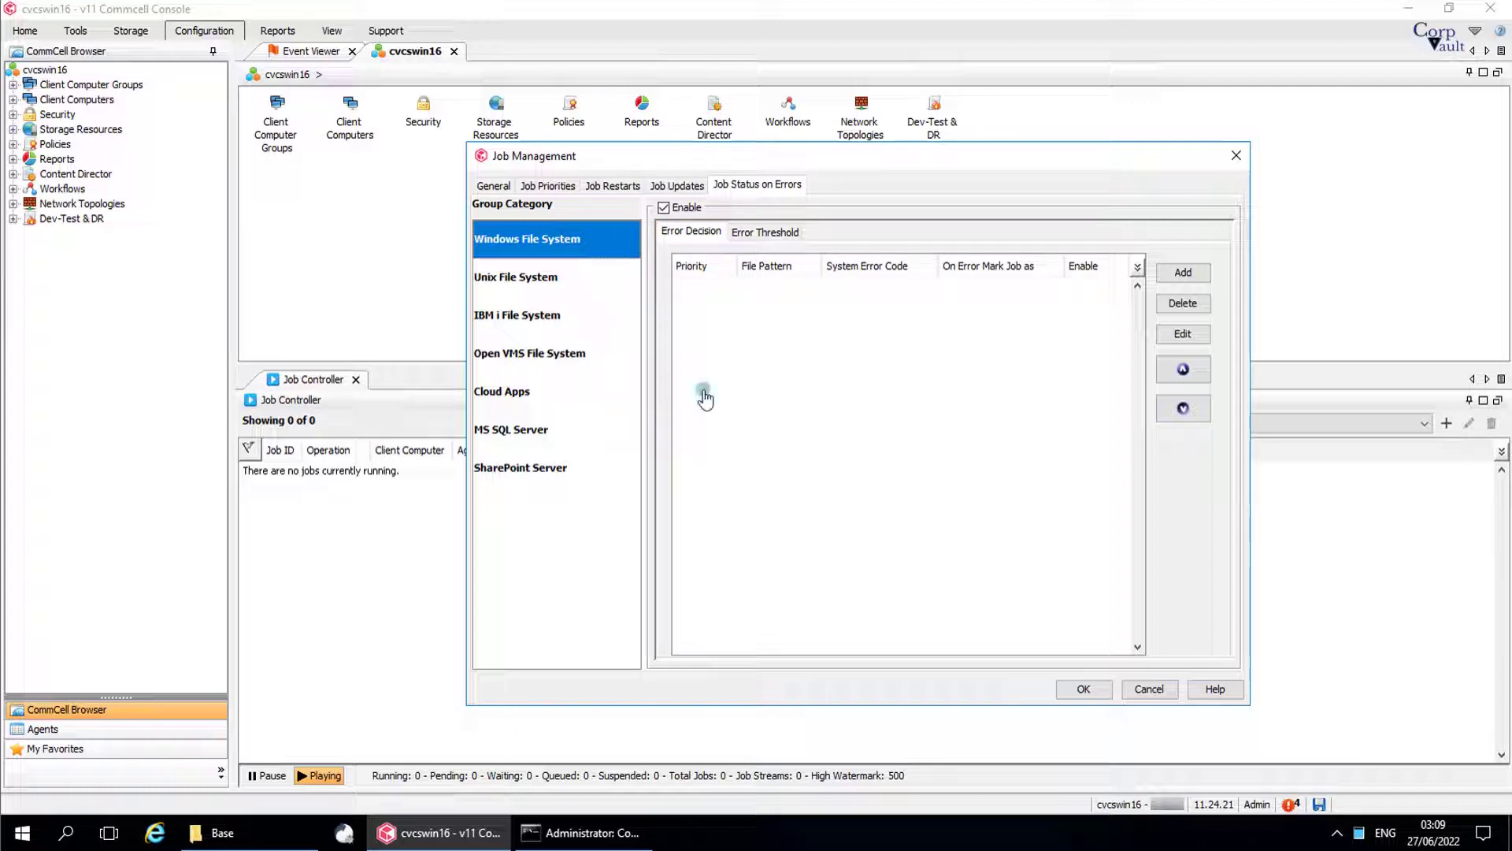
pyautogui.click(1206, 277)
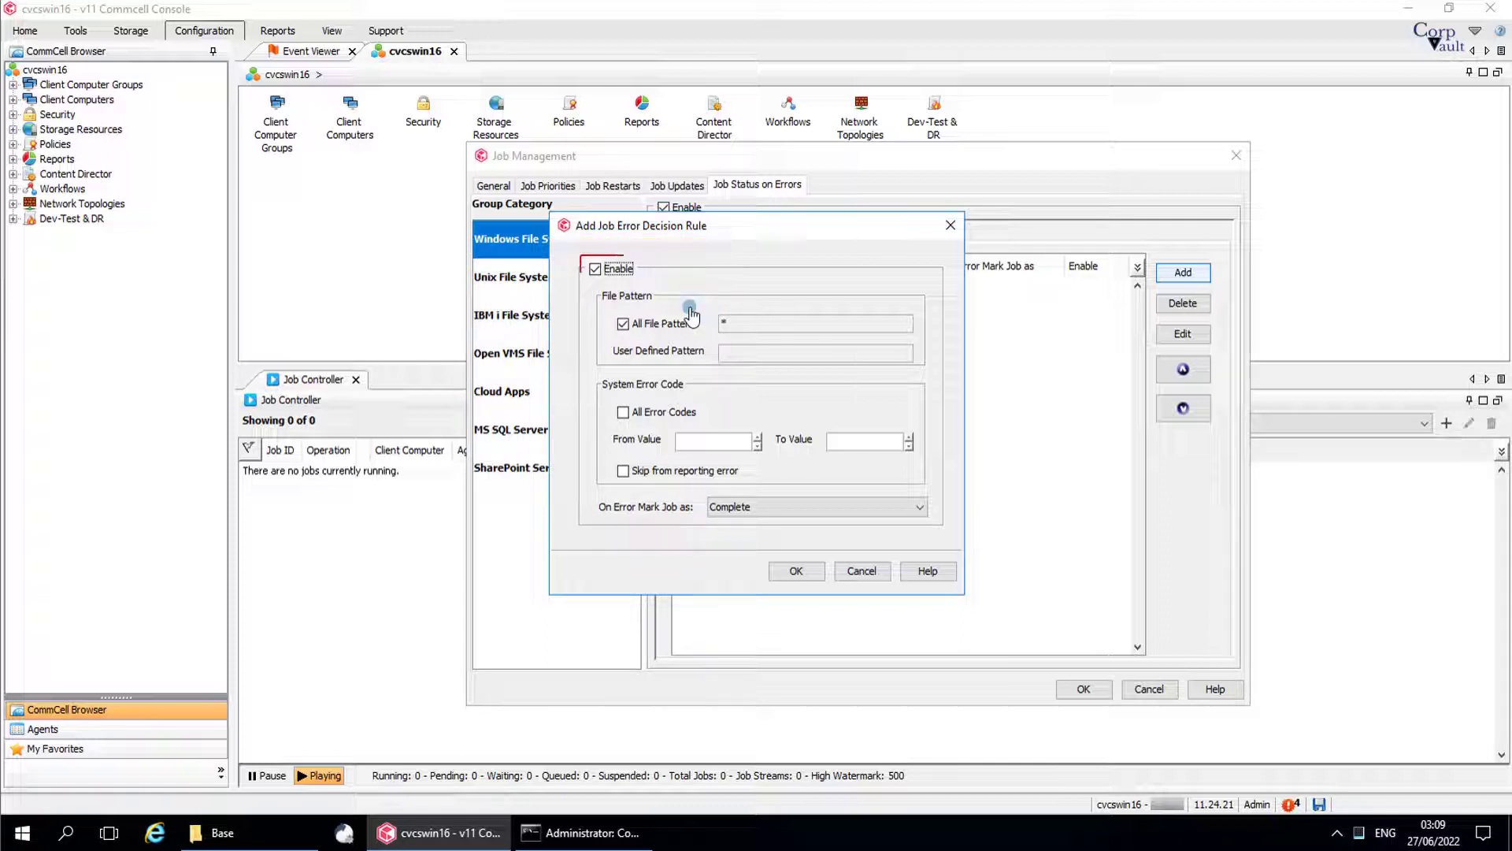
pyautogui.click(623, 271)
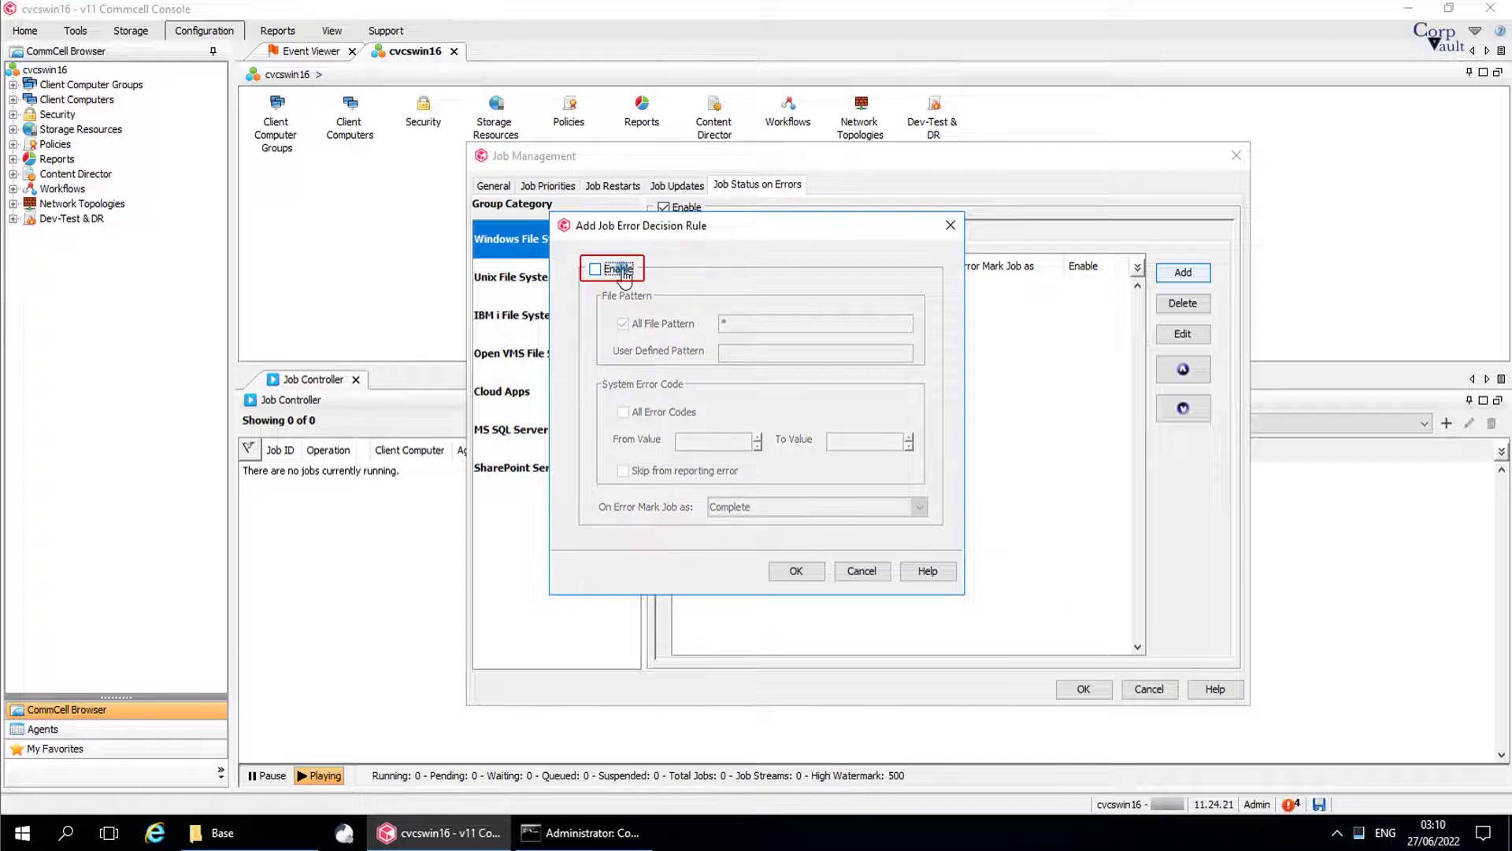
pyautogui.click(624, 271)
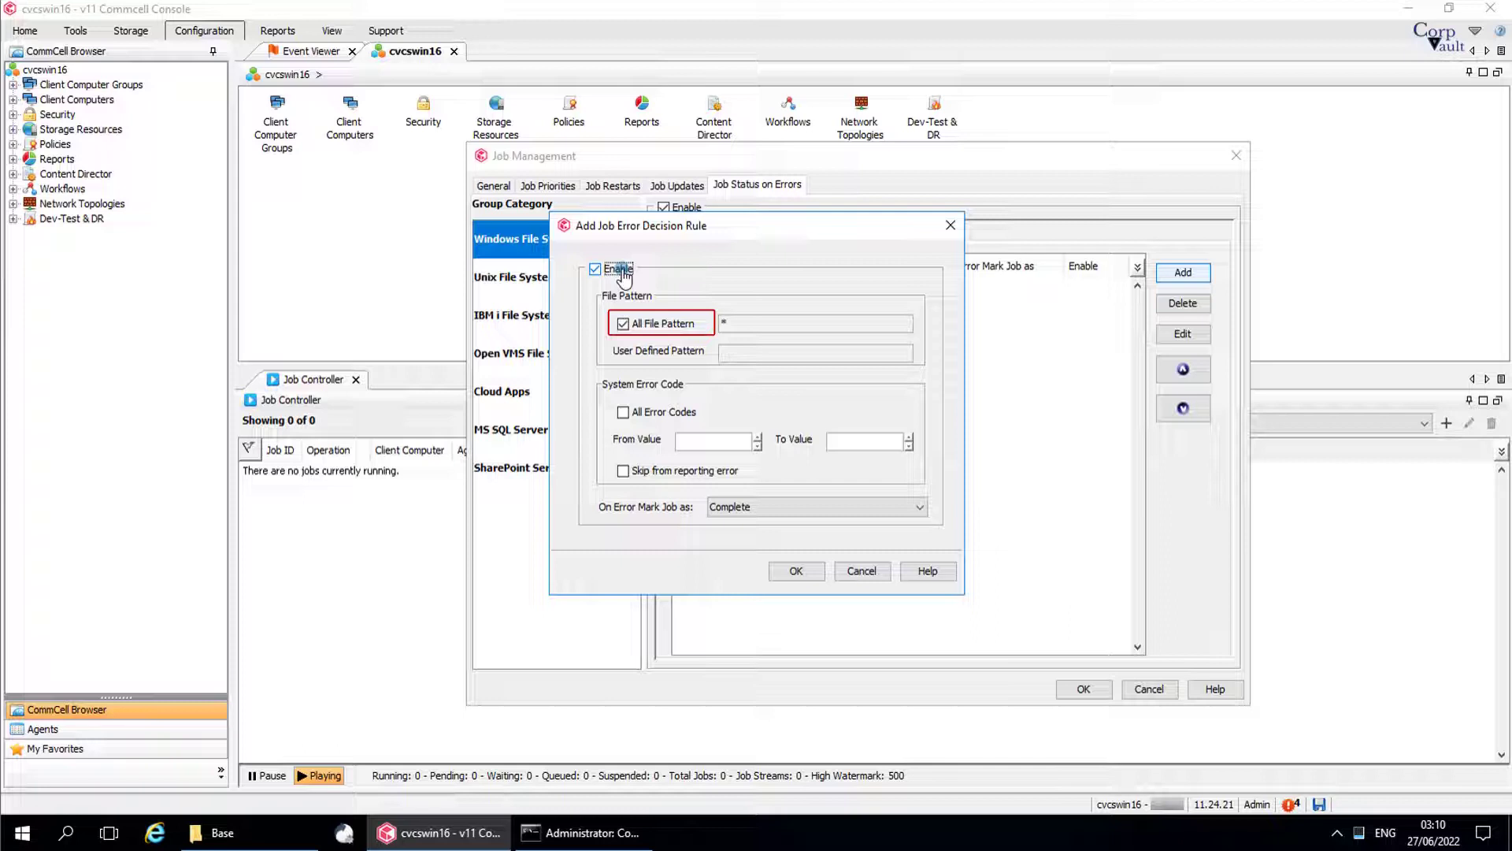
# Turn off All File Pattern for the rule and set its user defined pattern to "*.ldf, DB*.txt"
pyautogui.click(648, 327)
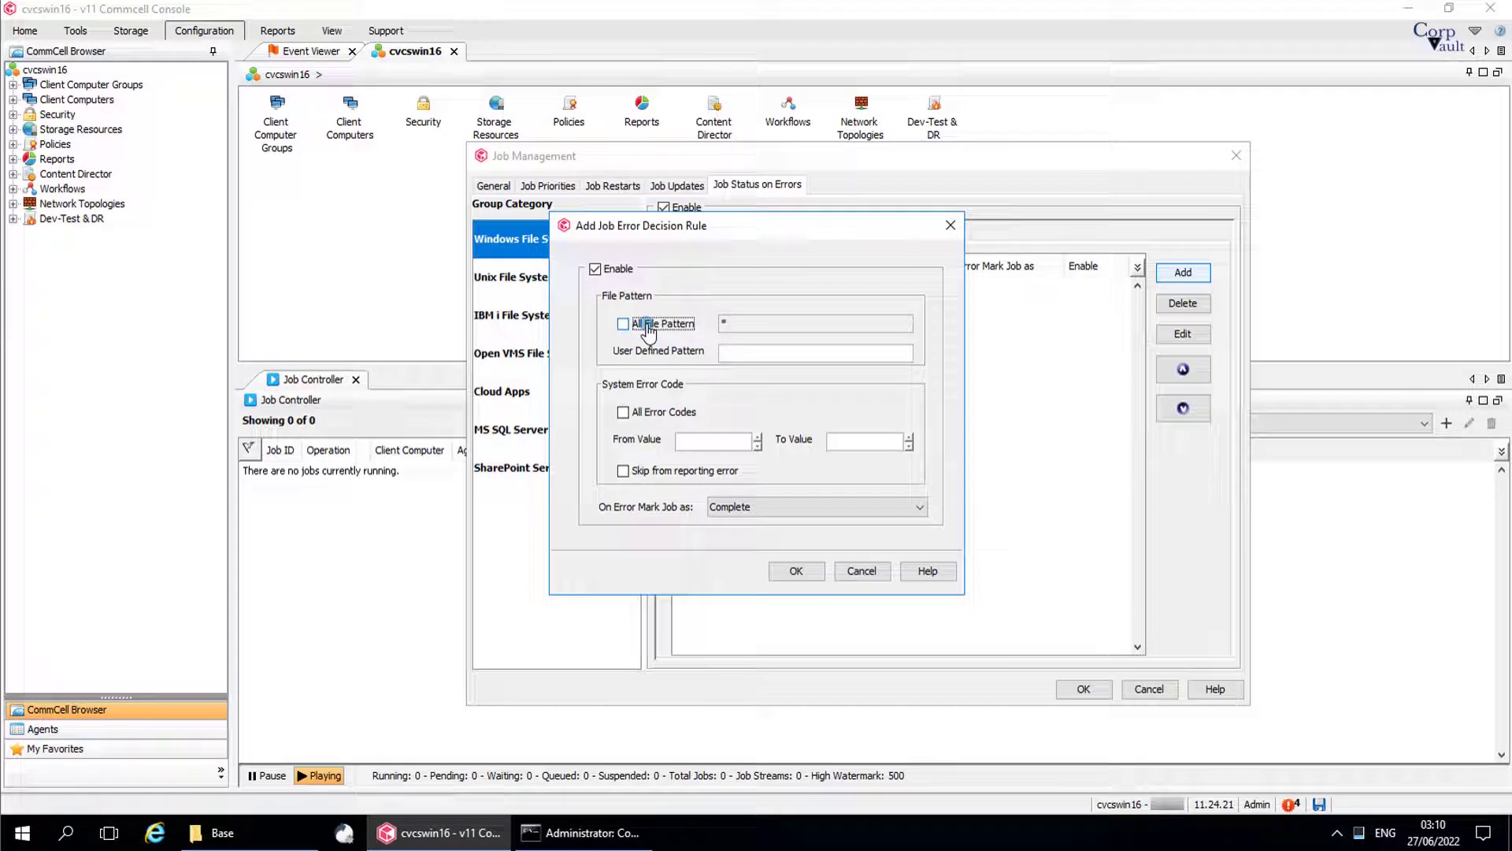
pyautogui.click(746, 358)
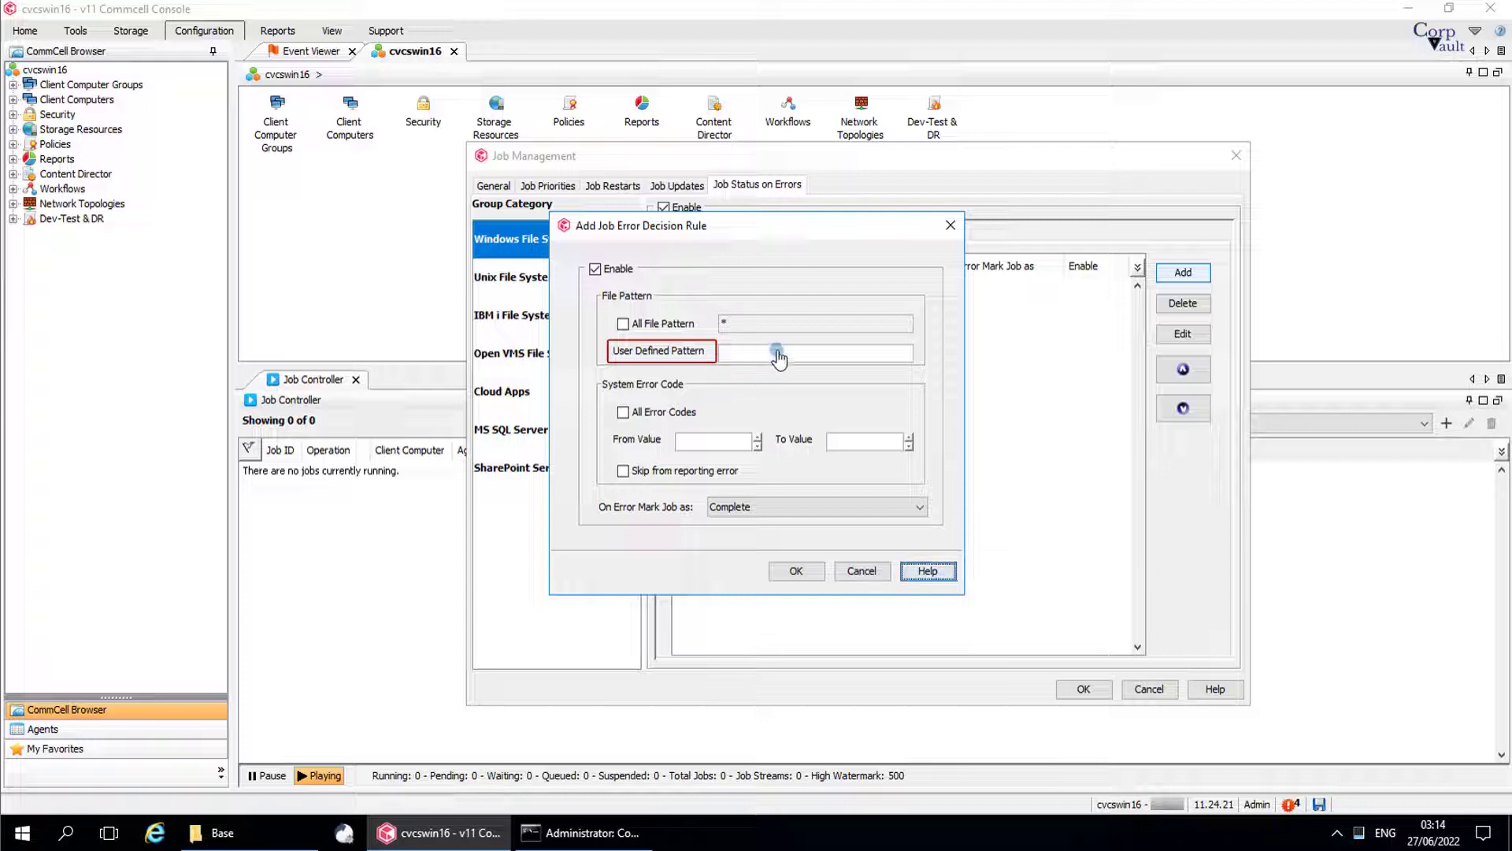
pyautogui.click(774, 354)
pyautogui.write('*')
pyautogui.write('.ldf, DB')
pyautogui.write('*')
pyautogui.write('.')
pyautogui.write('ld')
pyautogui.click(802, 387)
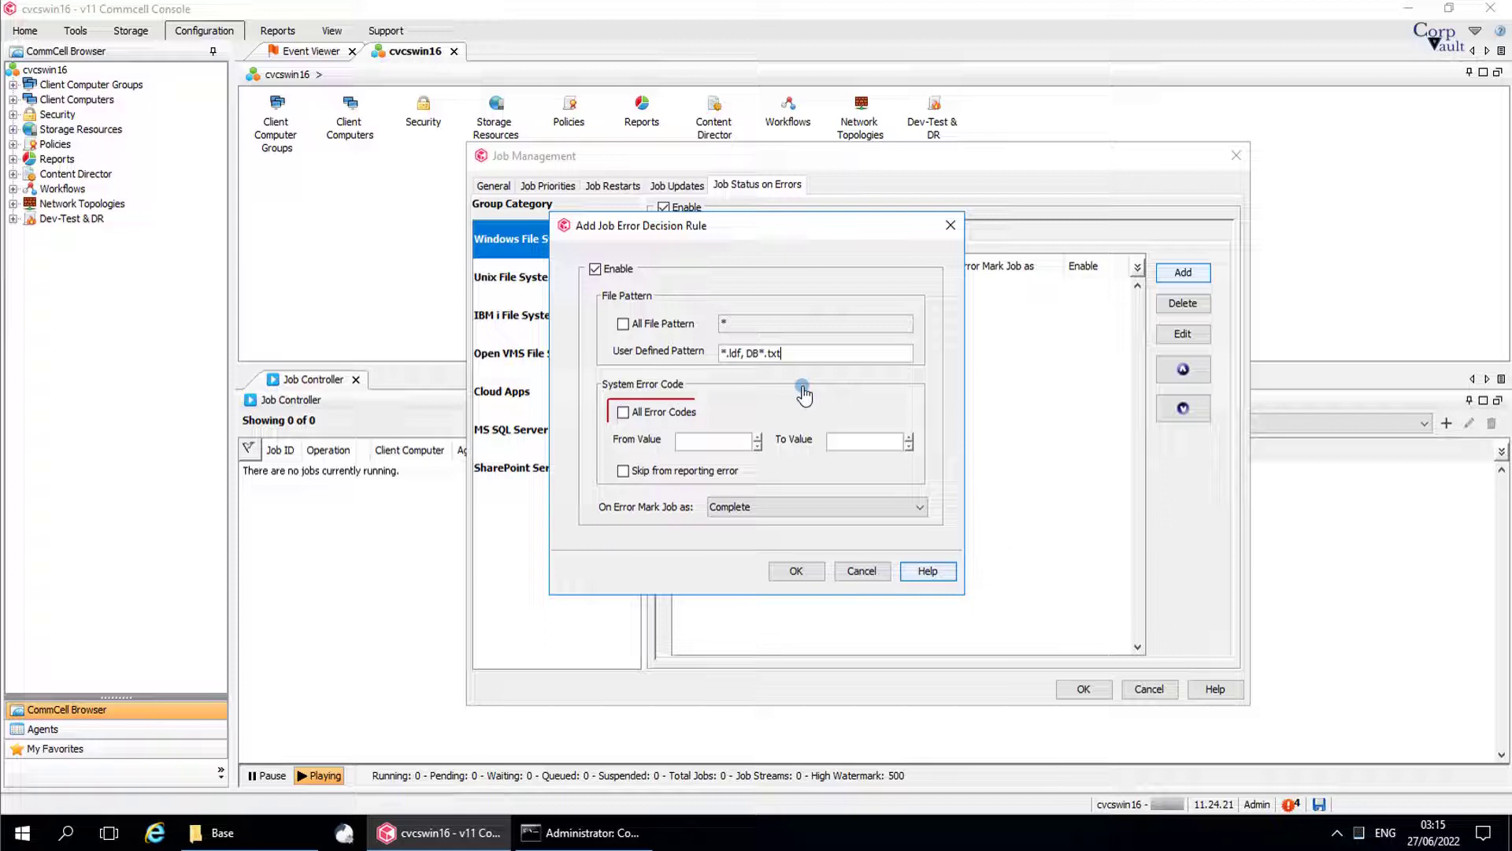
# Leave All Error Codes off and limit the rule to system error codes from 0 to 50
pyautogui.click(682, 421)
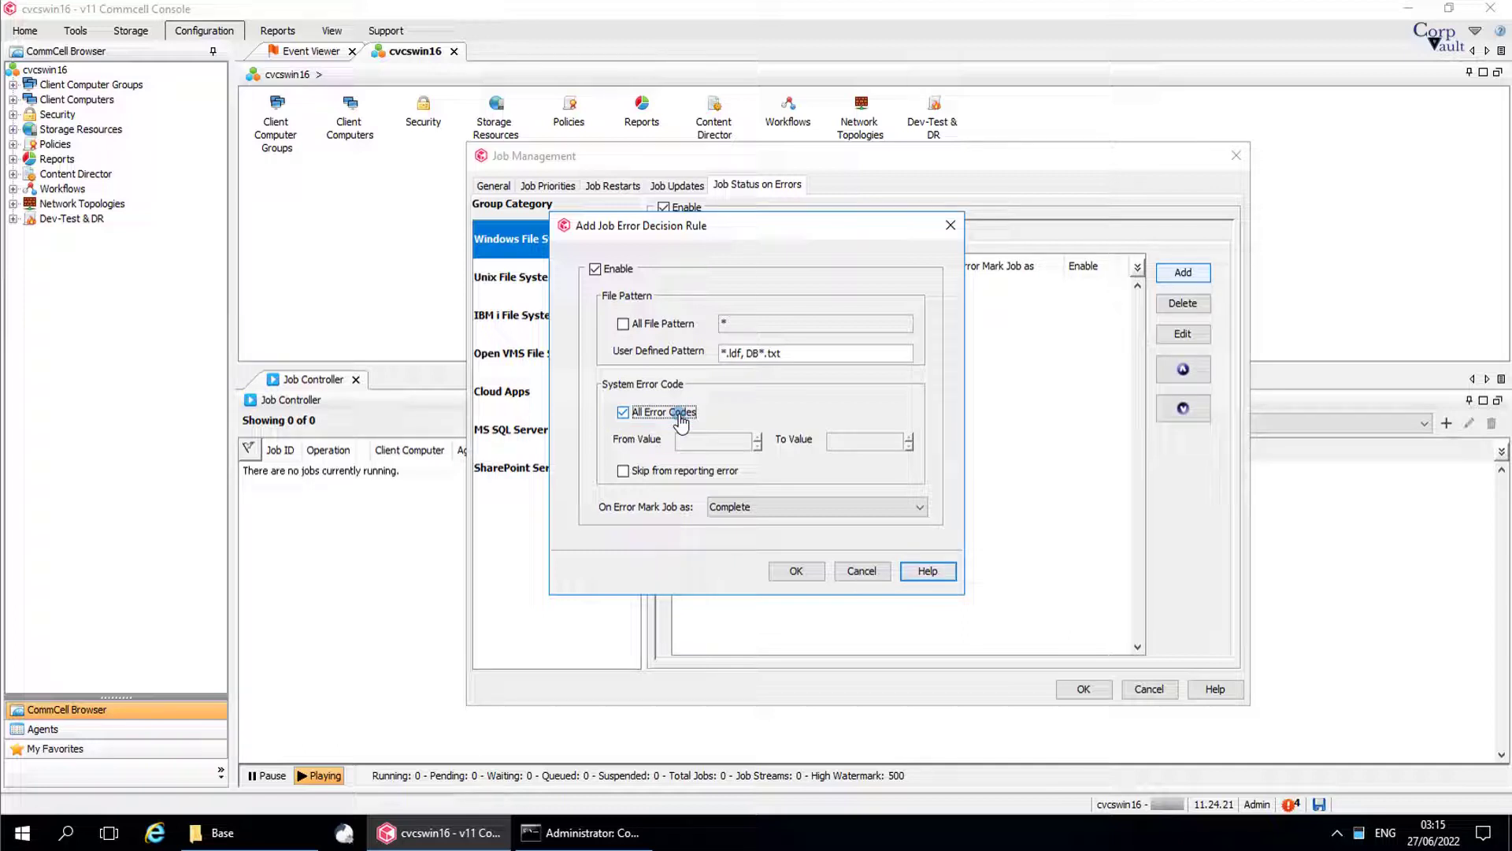
pyautogui.click(679, 417)
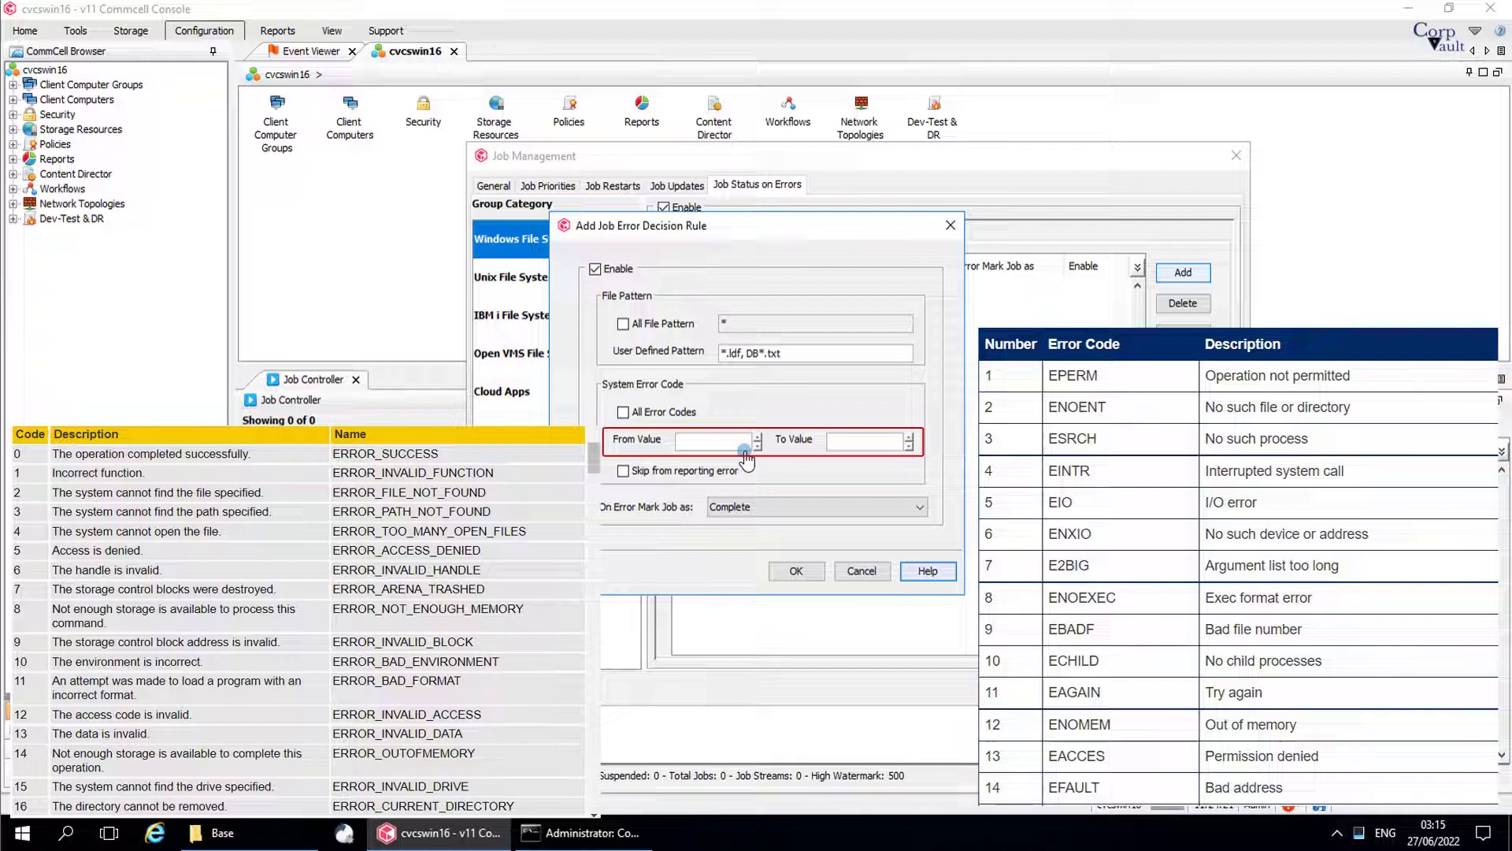
pyautogui.click(744, 442)
pyautogui.write('0')
pyautogui.click(881, 442)
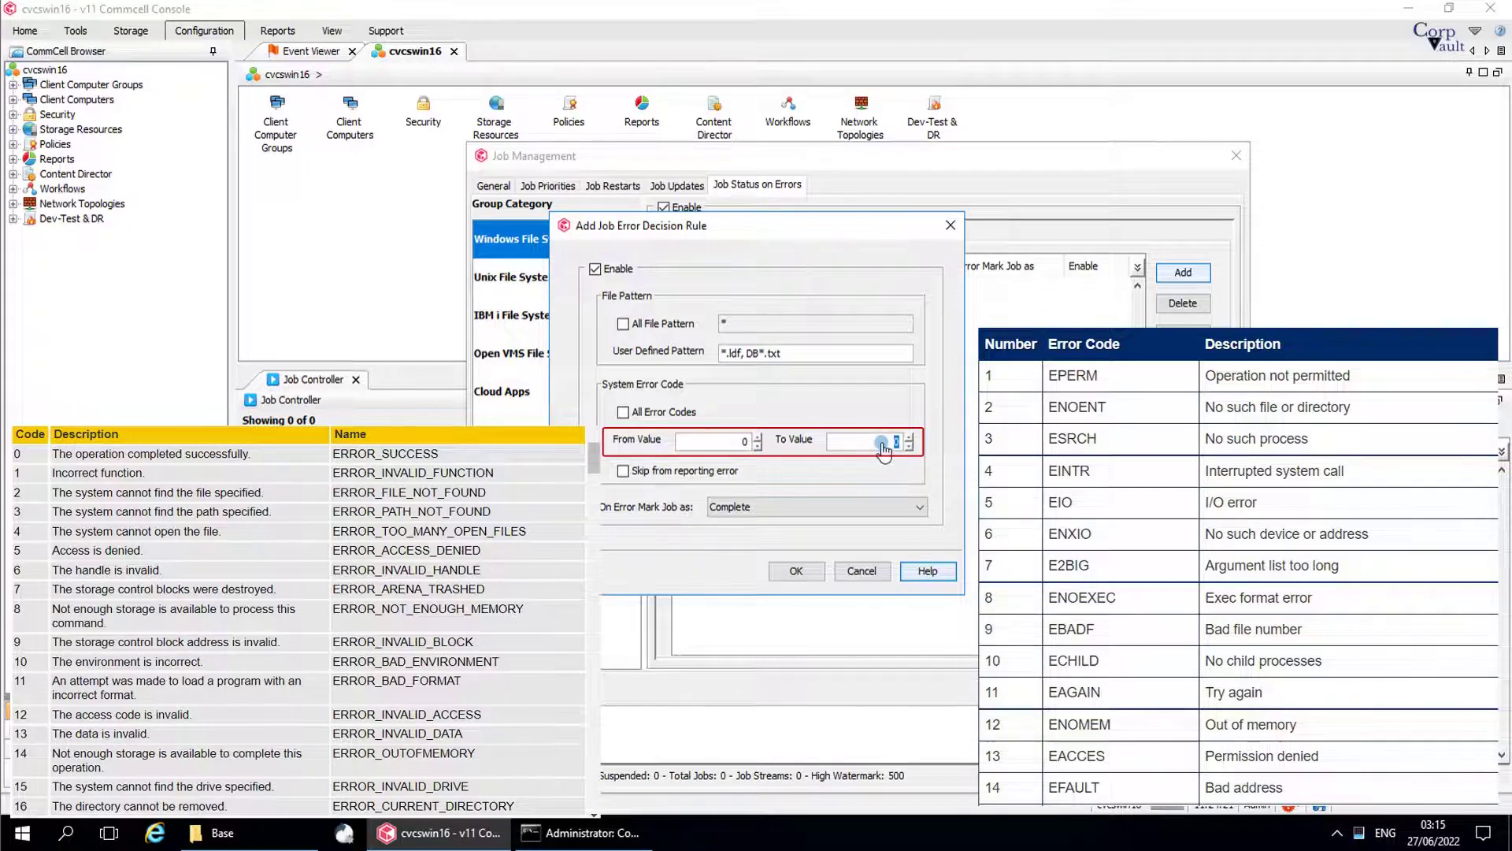
pyautogui.write('50')
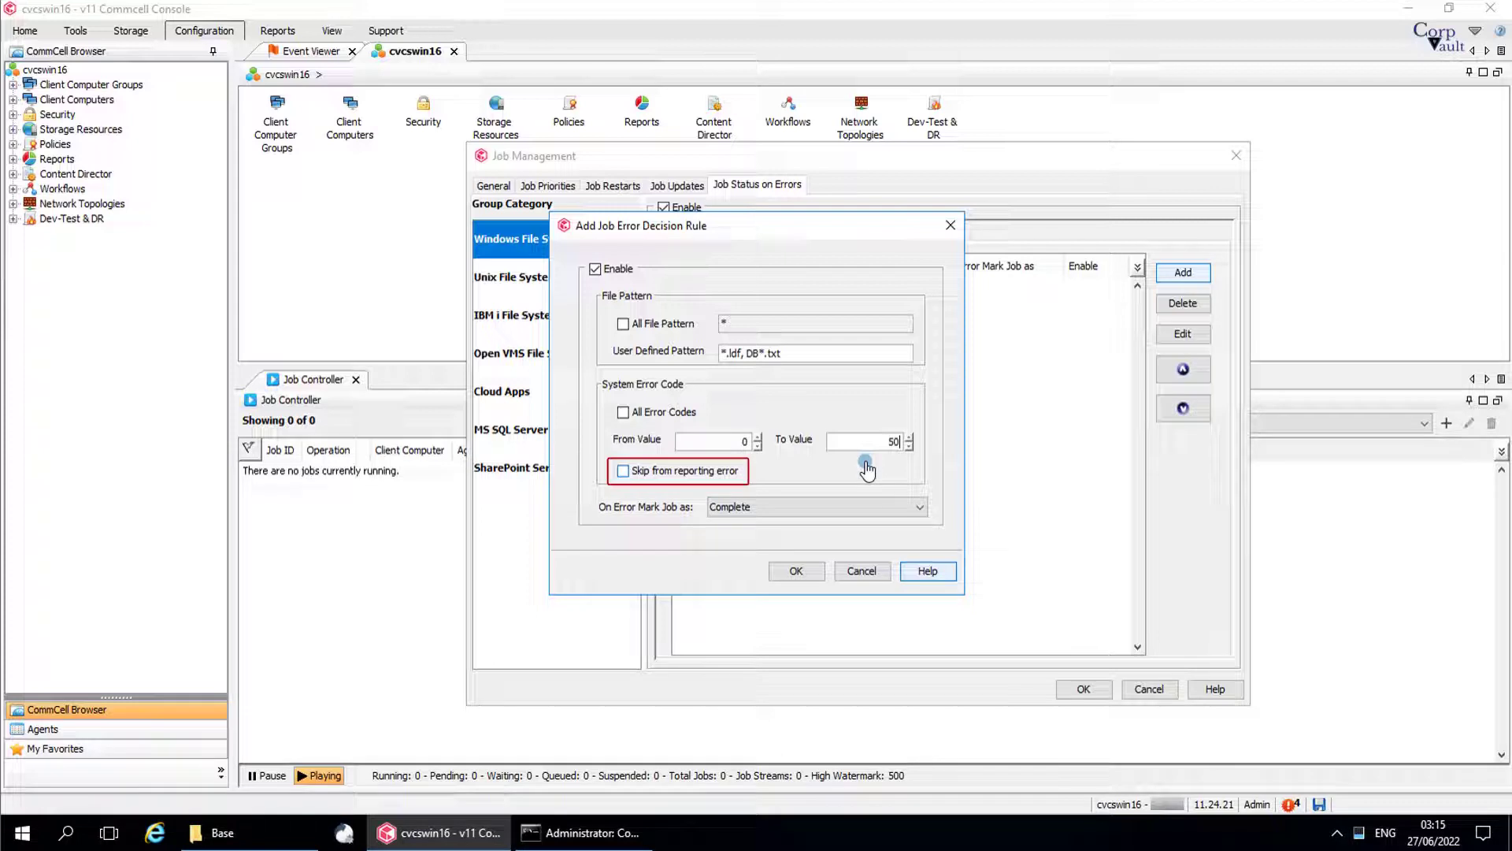
# Enable Skip from reporting error for the rule, save it and select it in the error decision list
pyautogui.press('Tab')
pyautogui.press('space')
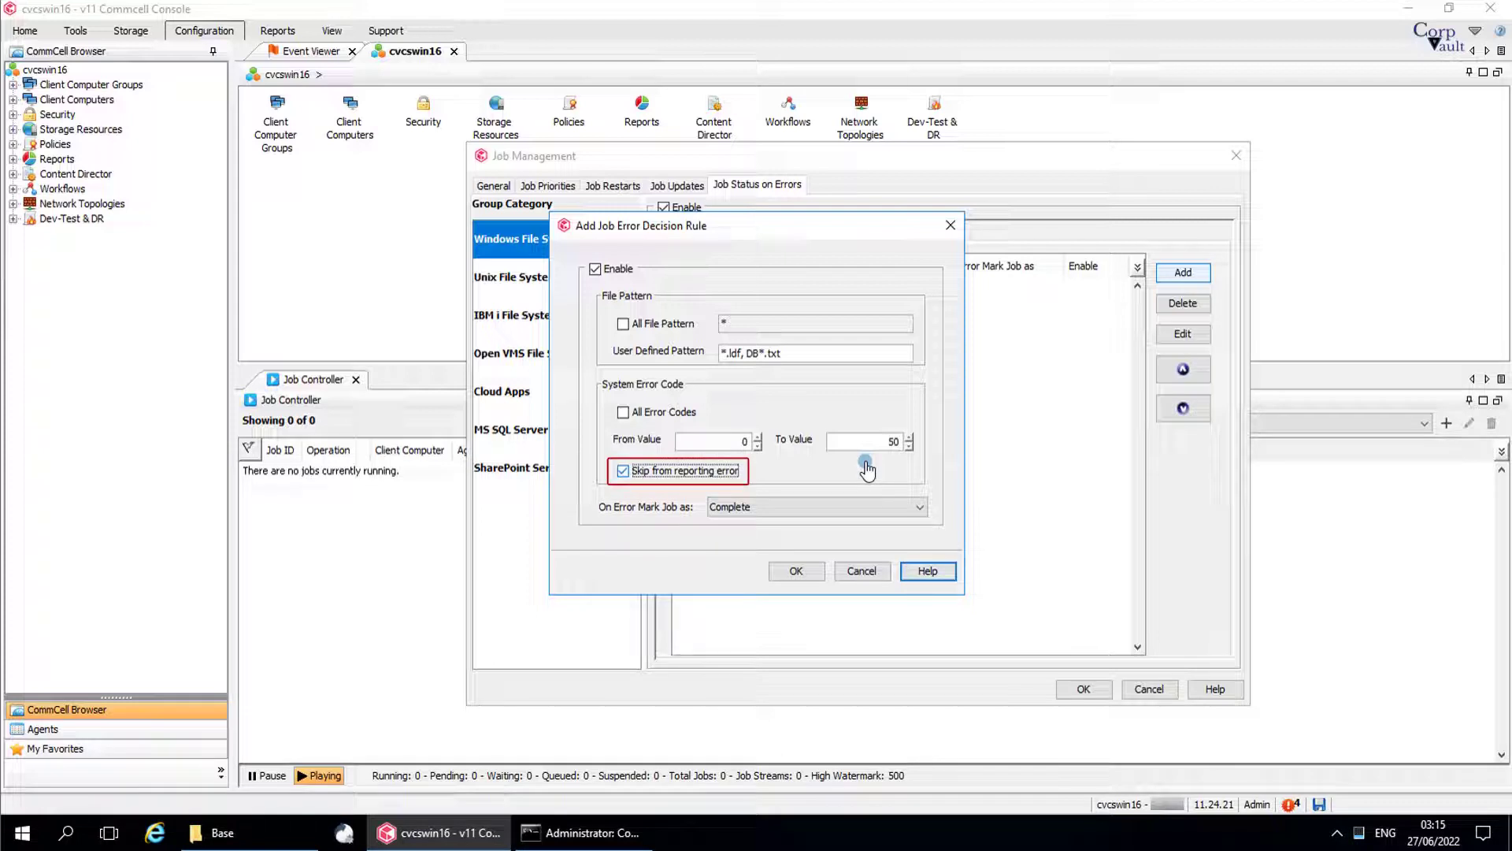
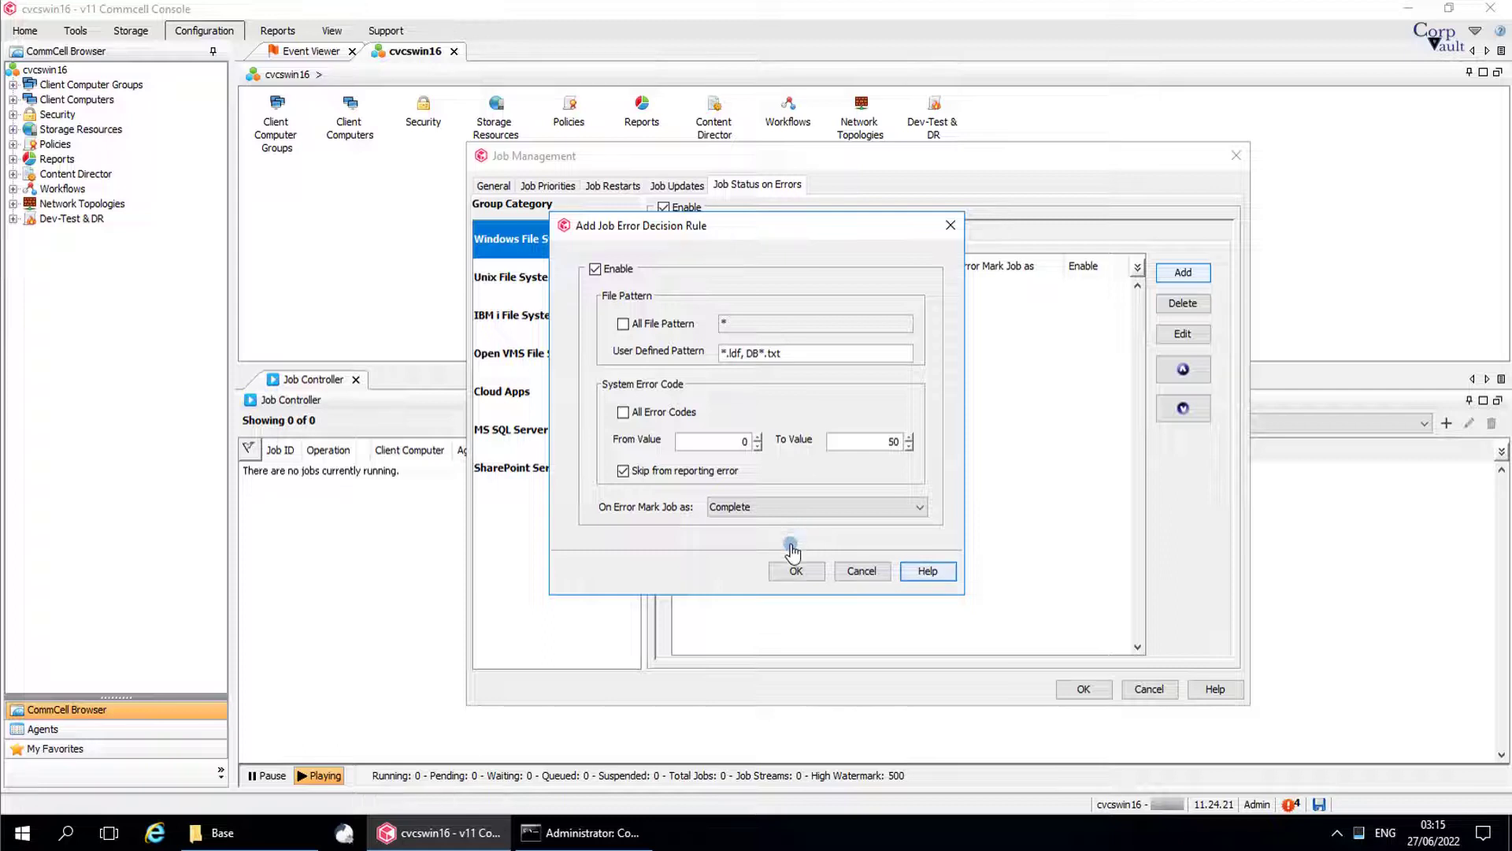
pyautogui.click(794, 570)
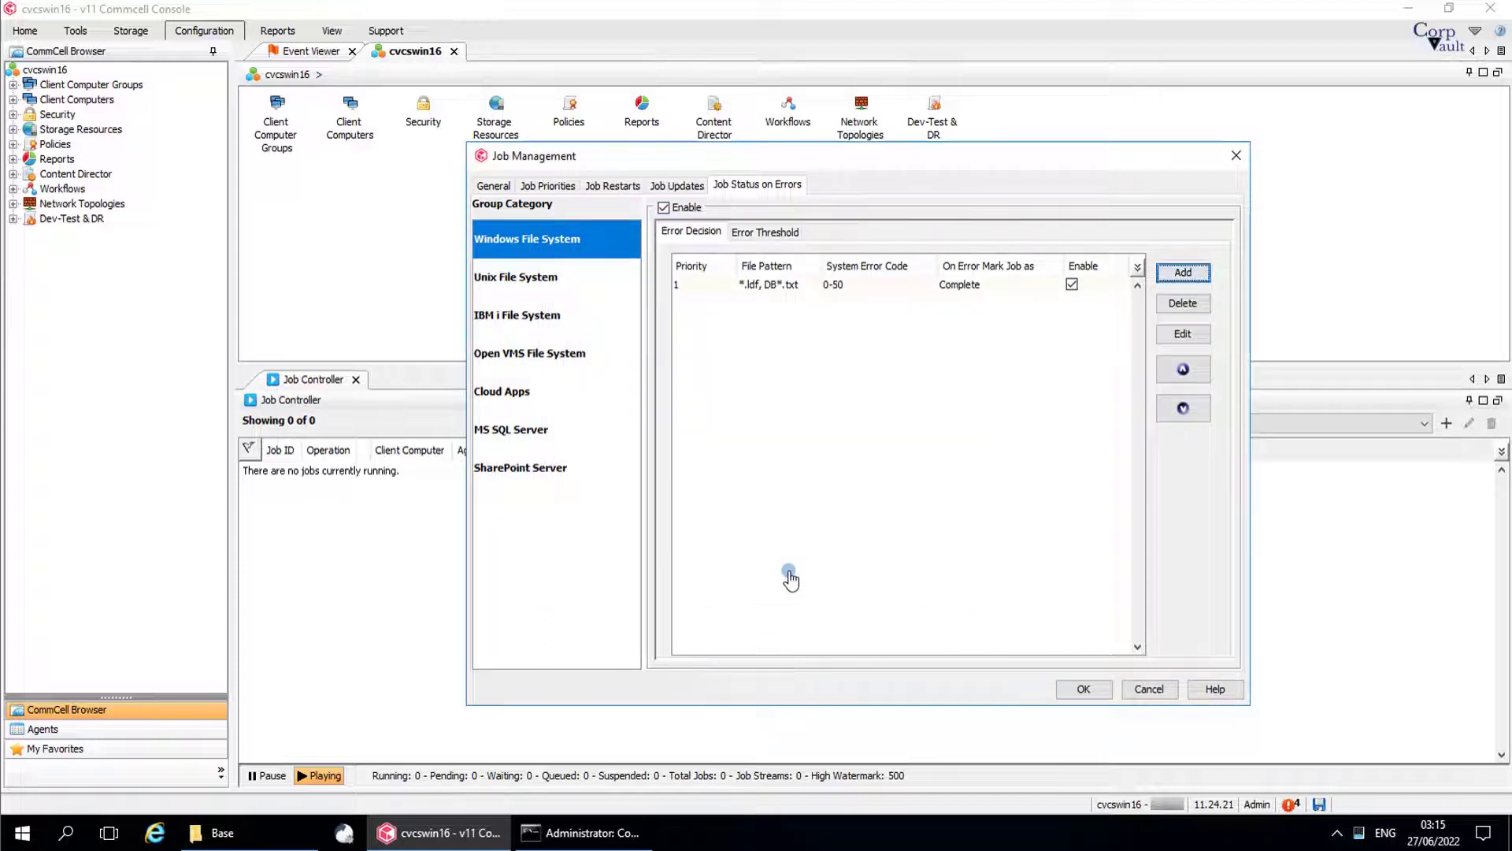
pyautogui.click(917, 289)
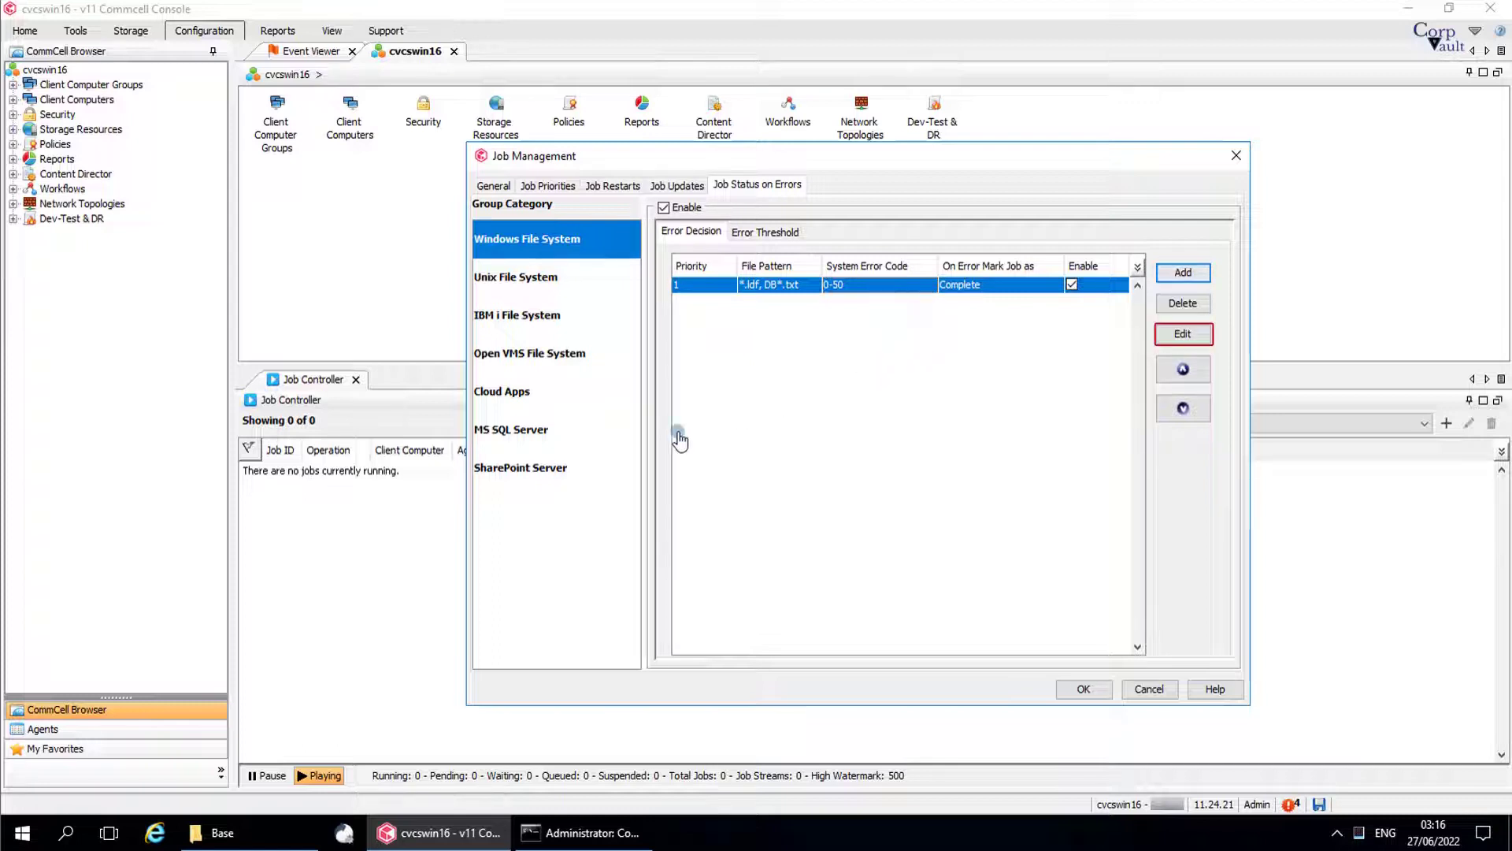
# Show the MS SQL Server error decision list and auto-resize all of its columns
pyautogui.click(547, 433)
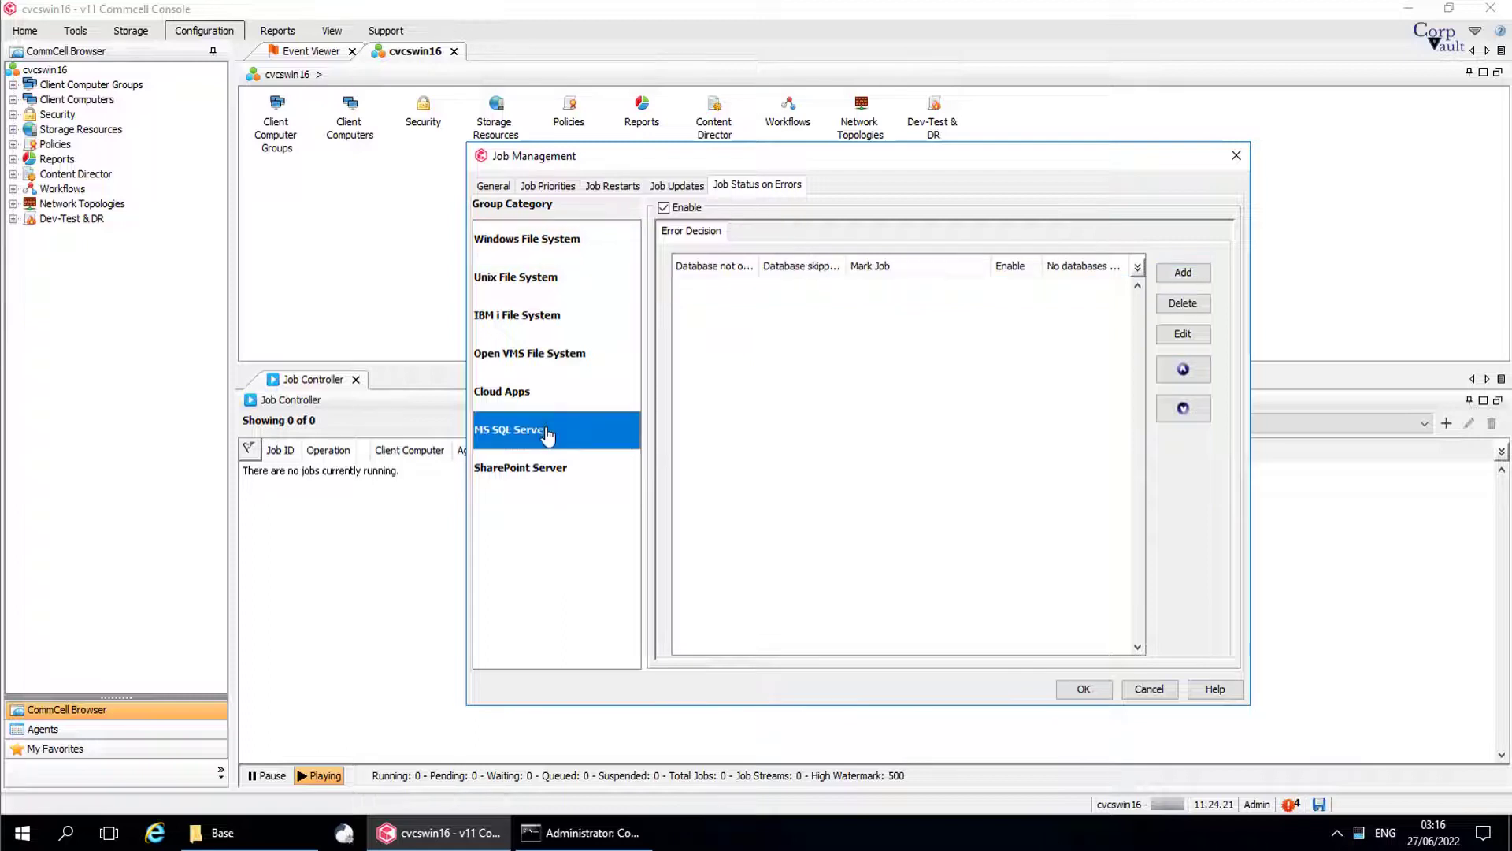
pyautogui.rightClick(927, 265)
pyautogui.click(977, 298)
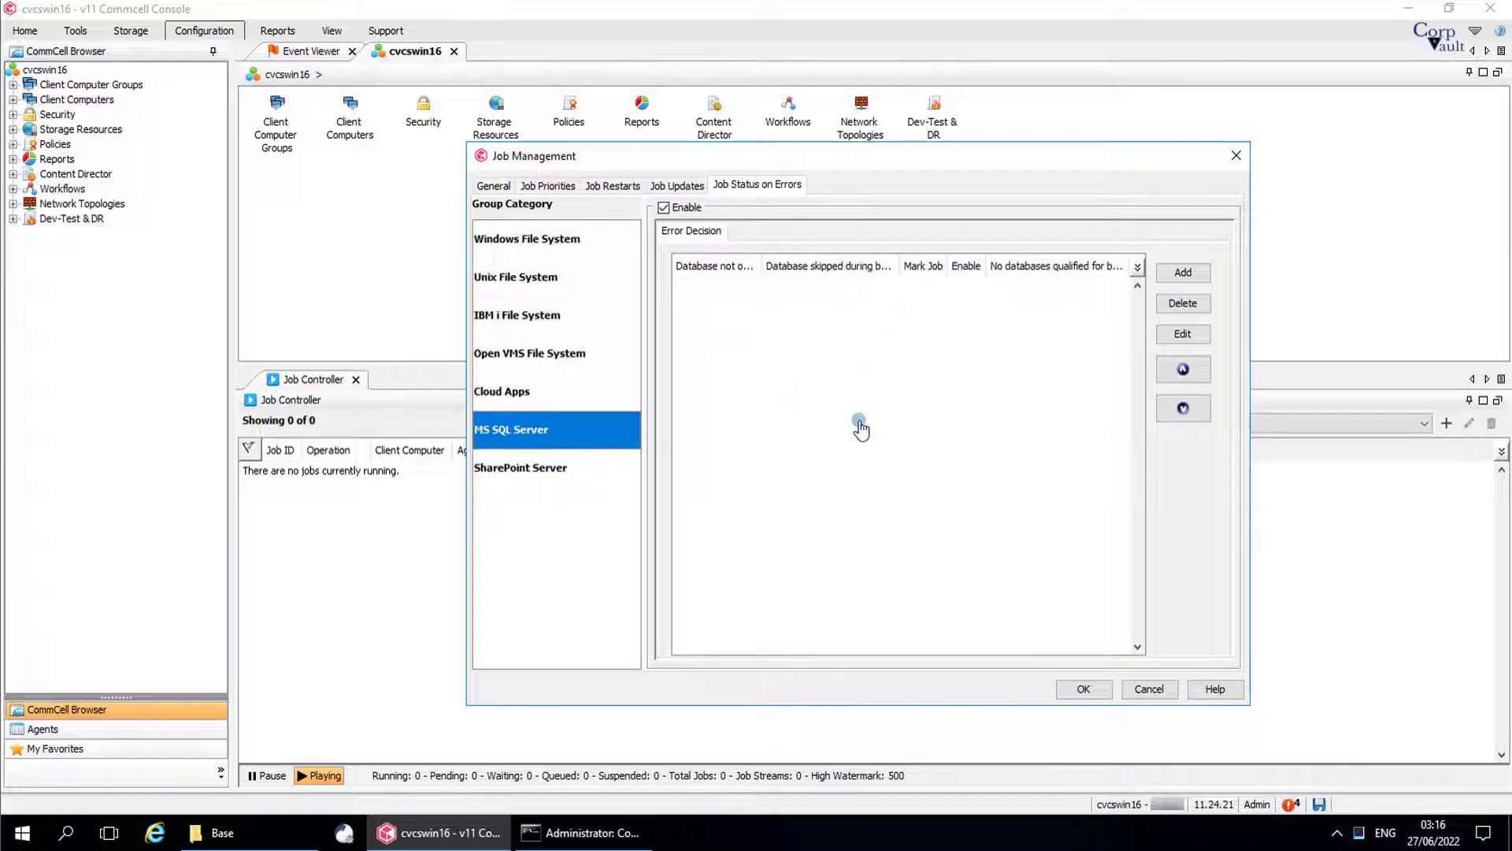
# Add an MS SQL Server error decision rule marking databases as Skipped(Success) when not online or skipped during backup
pyautogui.click(1167, 277)
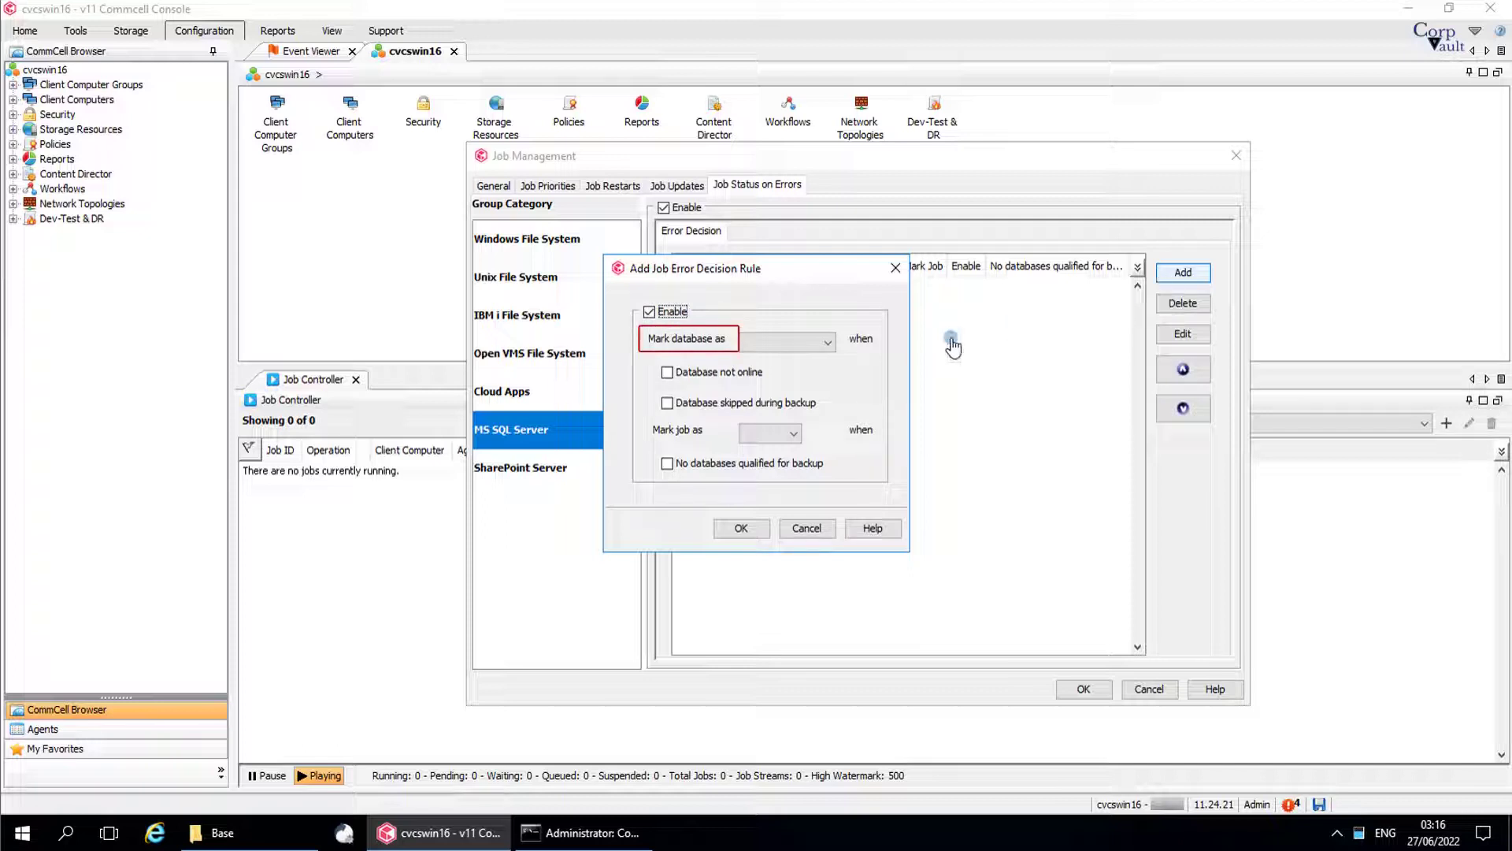
pyautogui.click(828, 343)
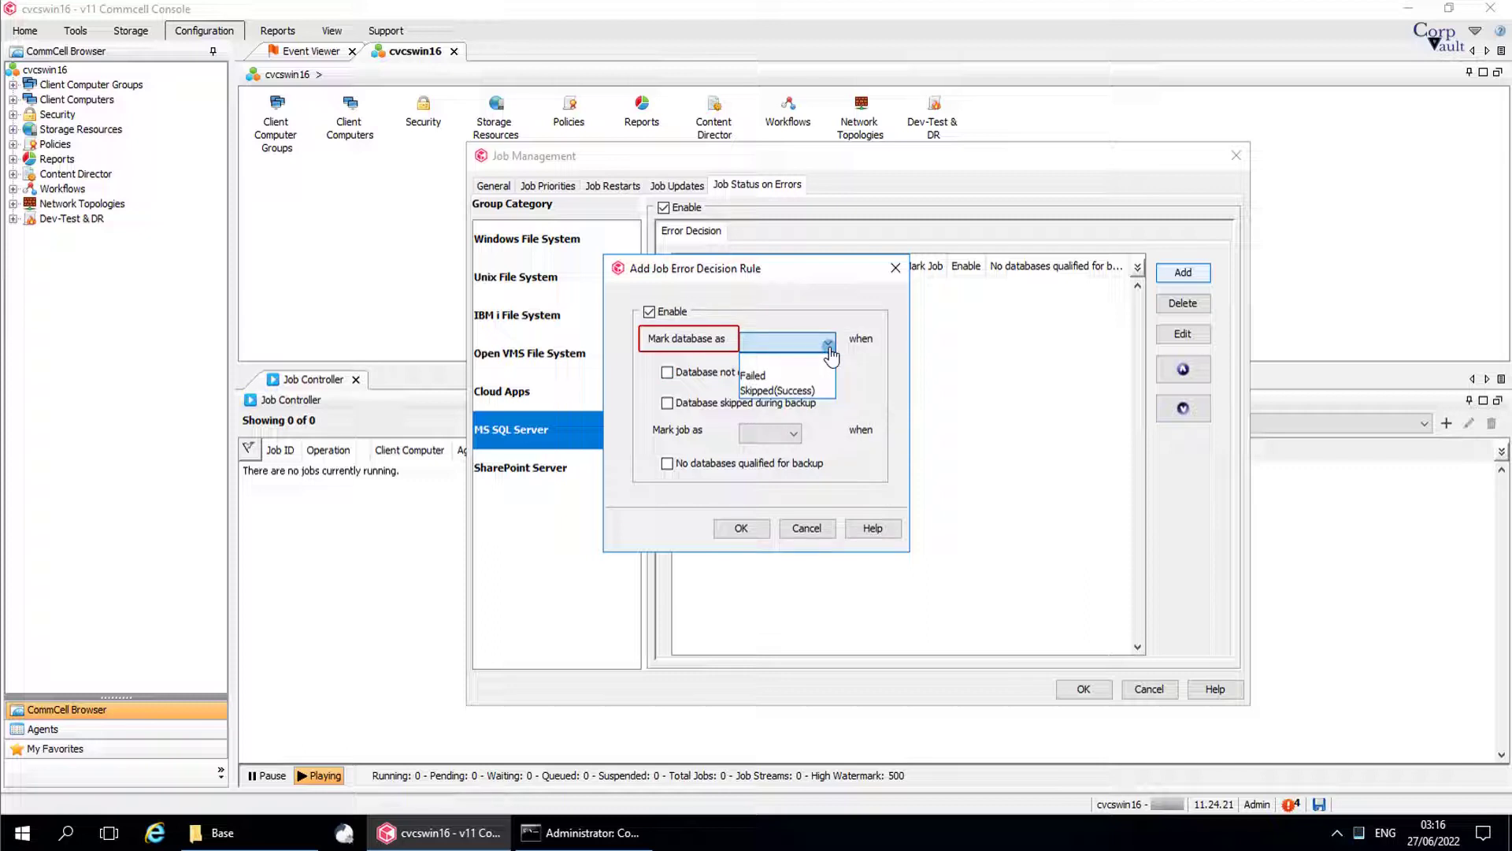
pyautogui.click(813, 392)
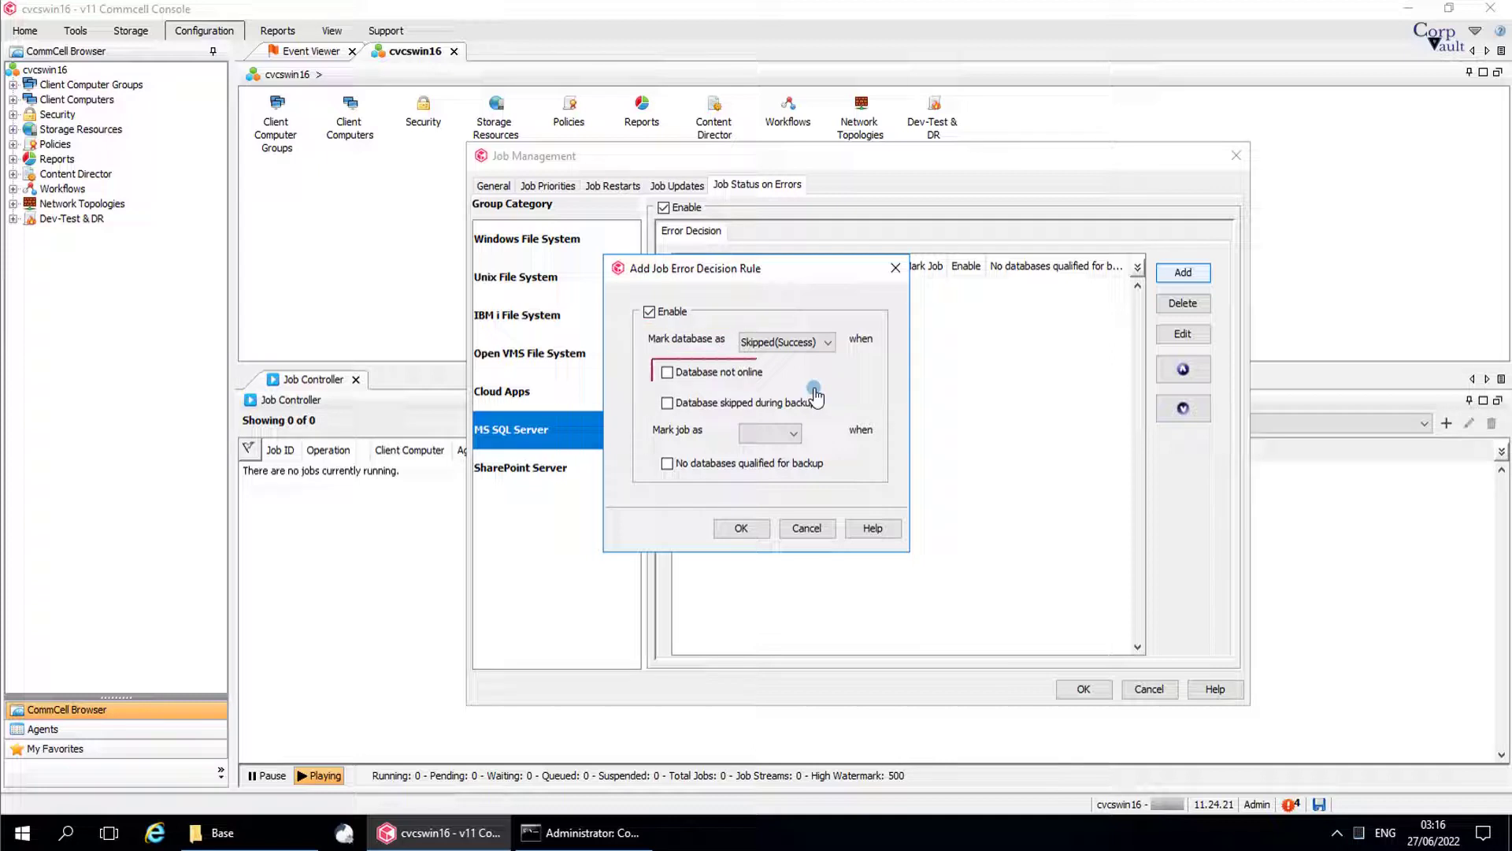
pyautogui.click(757, 375)
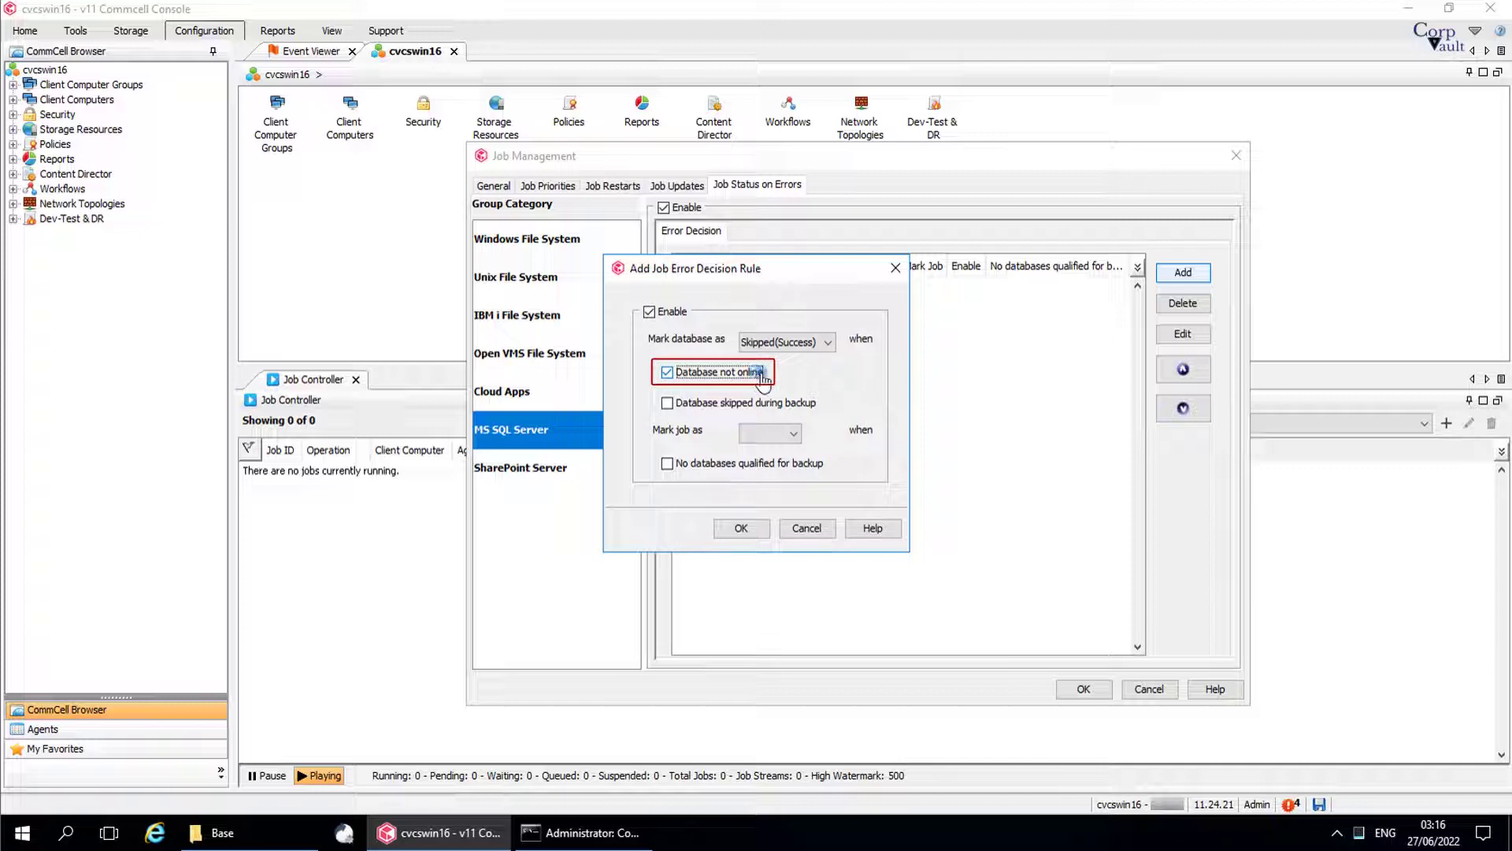
pyautogui.click(800, 409)
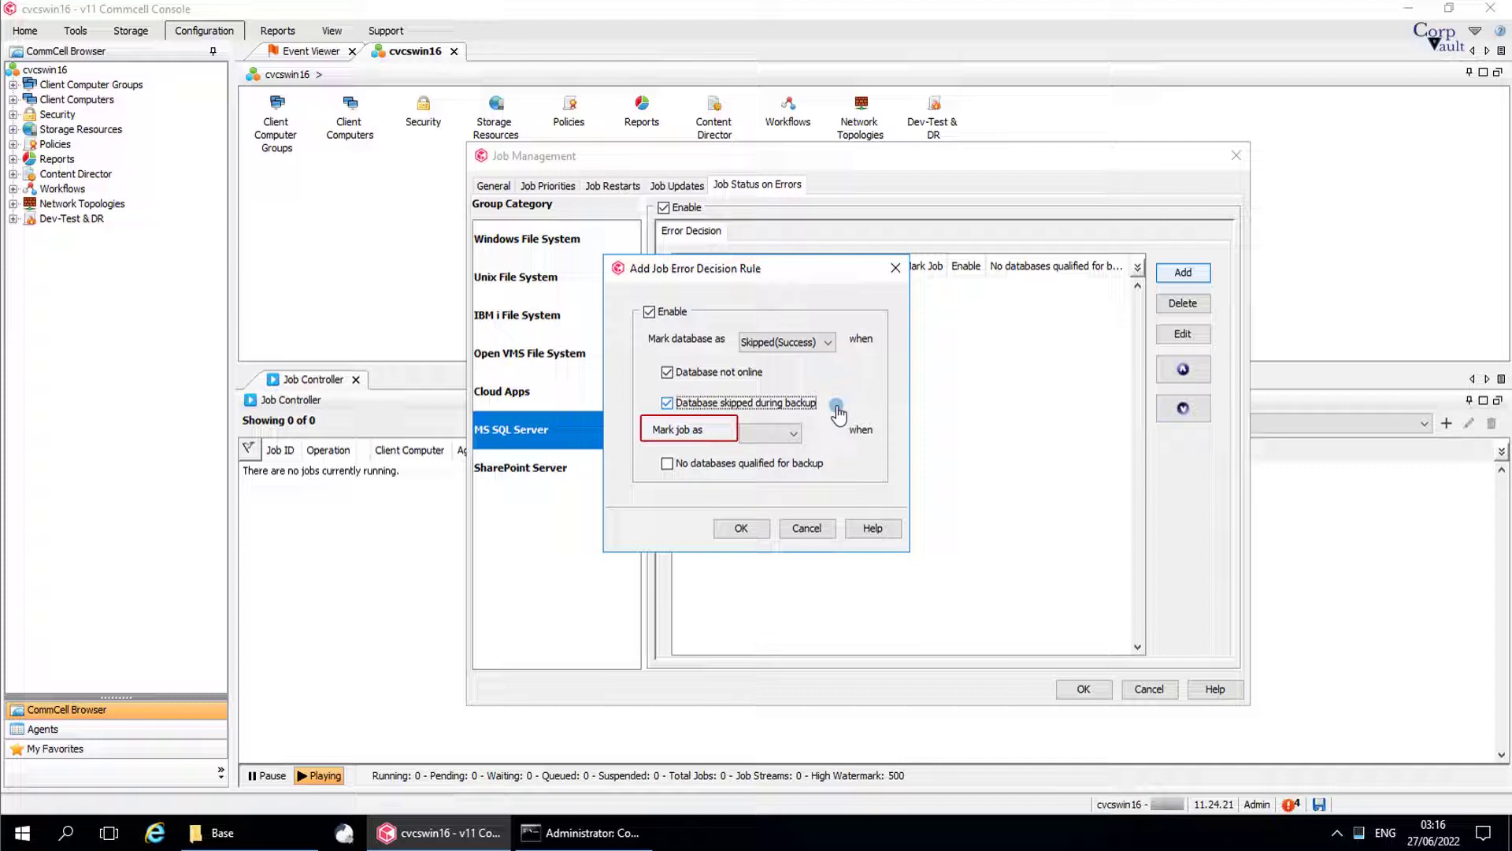
# Have the rule mark the job as Complete when no databases are qualified for backup, and save it
pyautogui.click(793, 435)
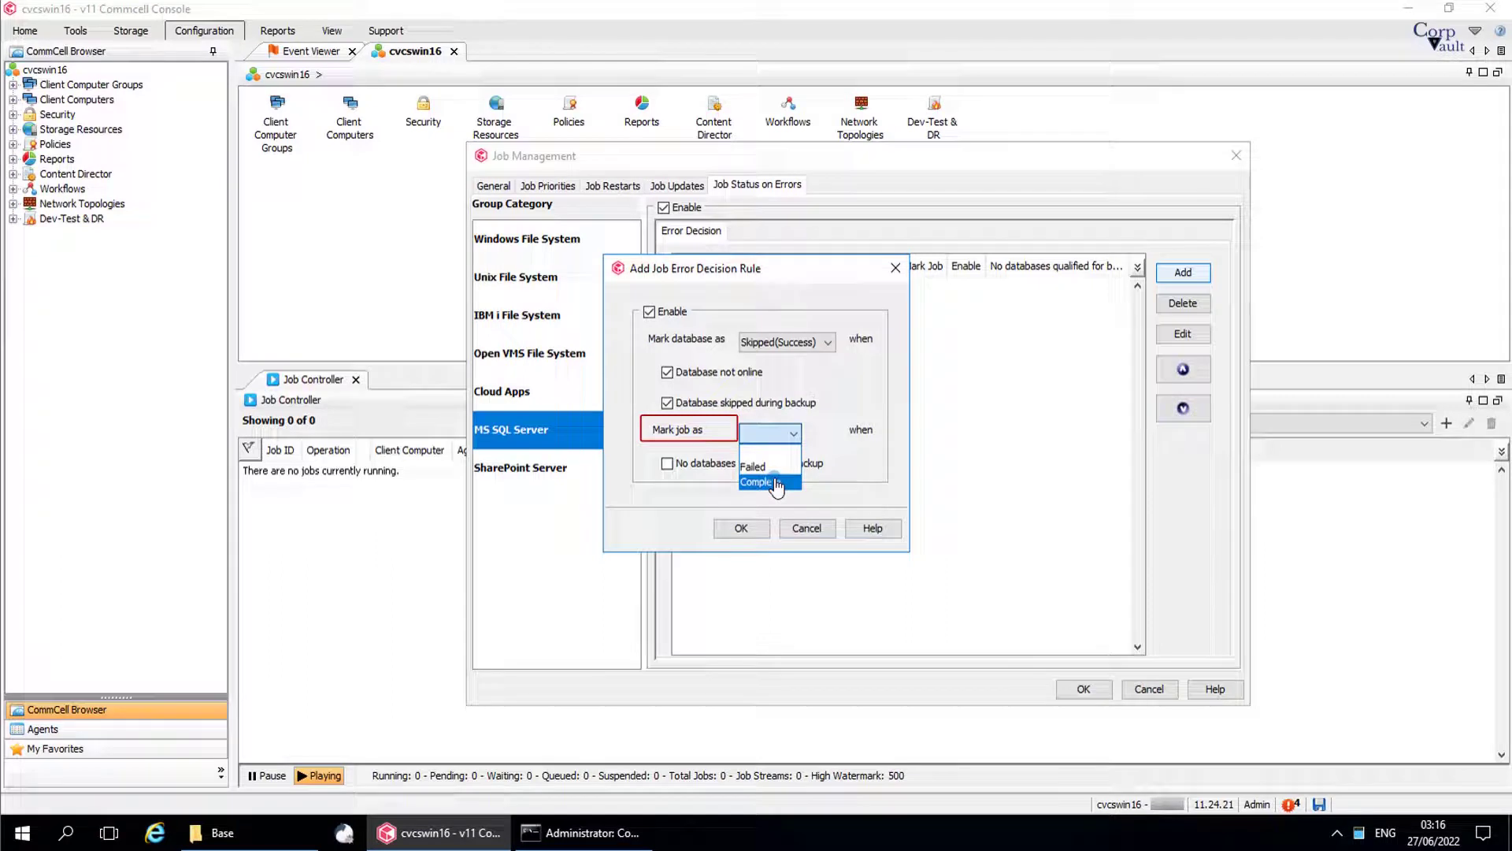
pyautogui.click(775, 482)
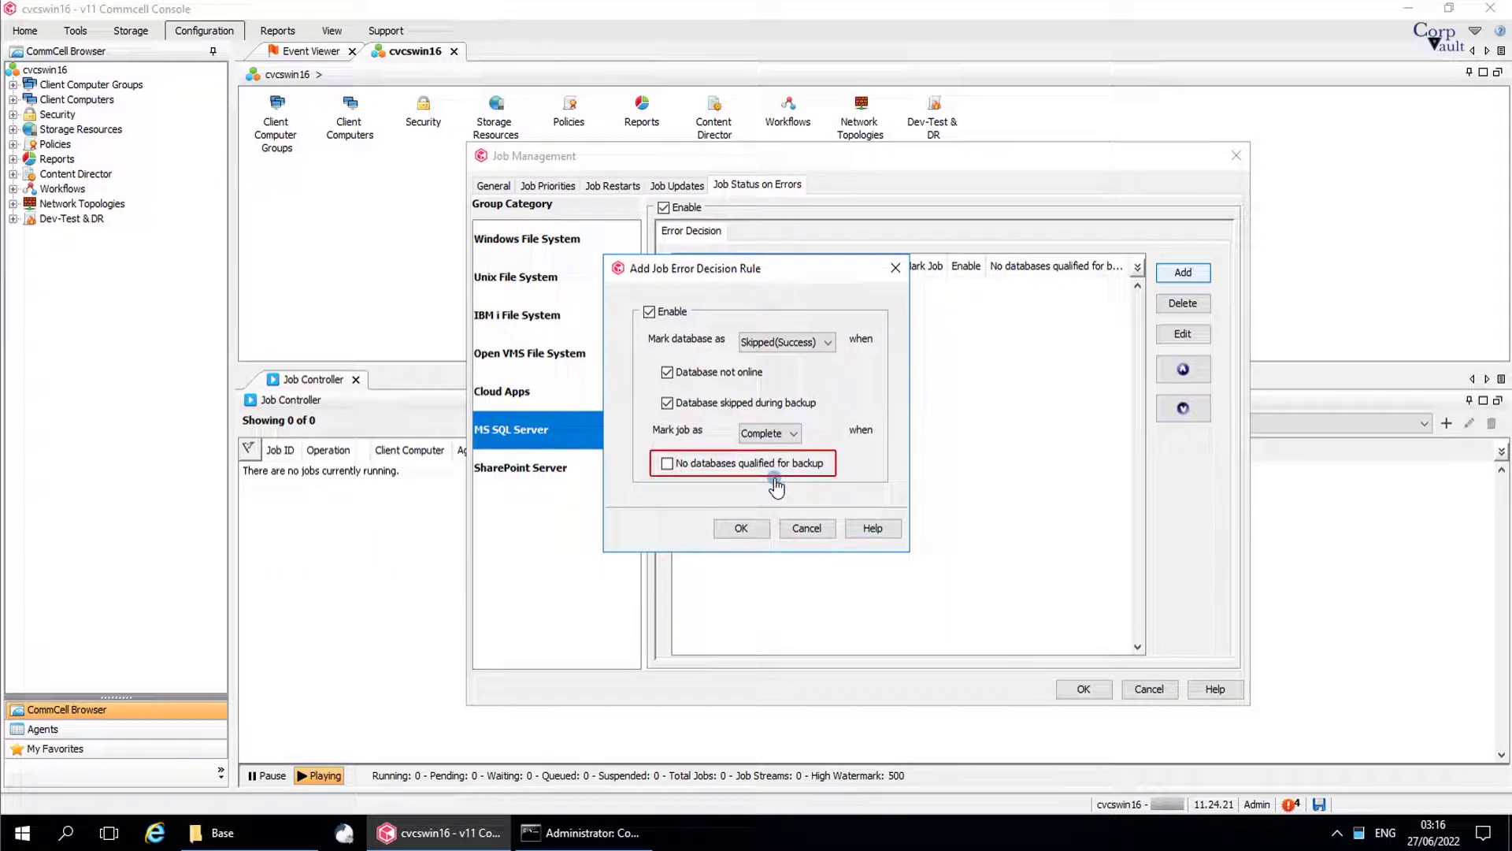
pyautogui.click(802, 468)
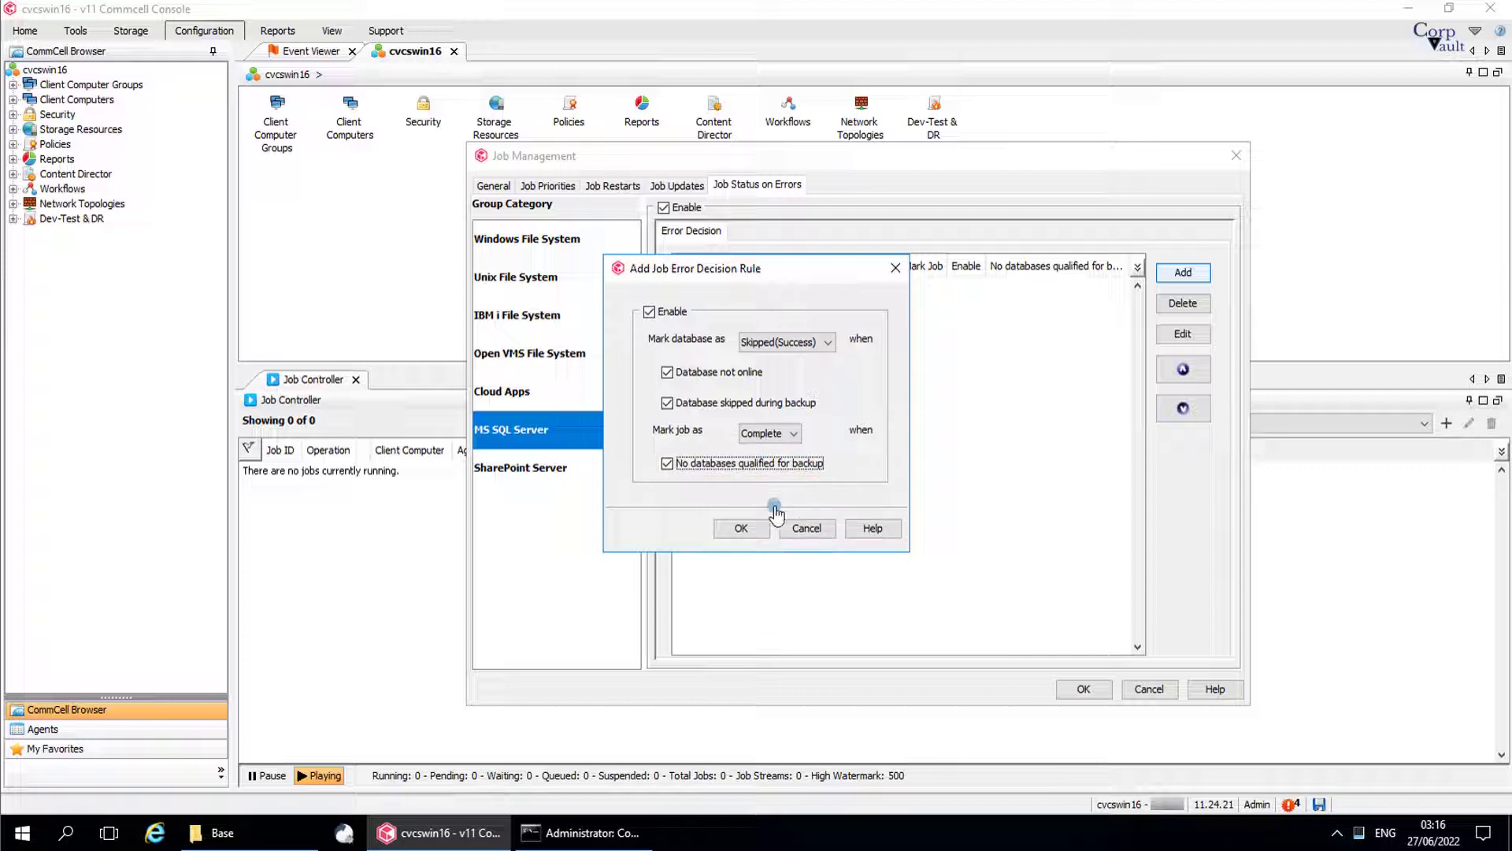
pyautogui.click(741, 528)
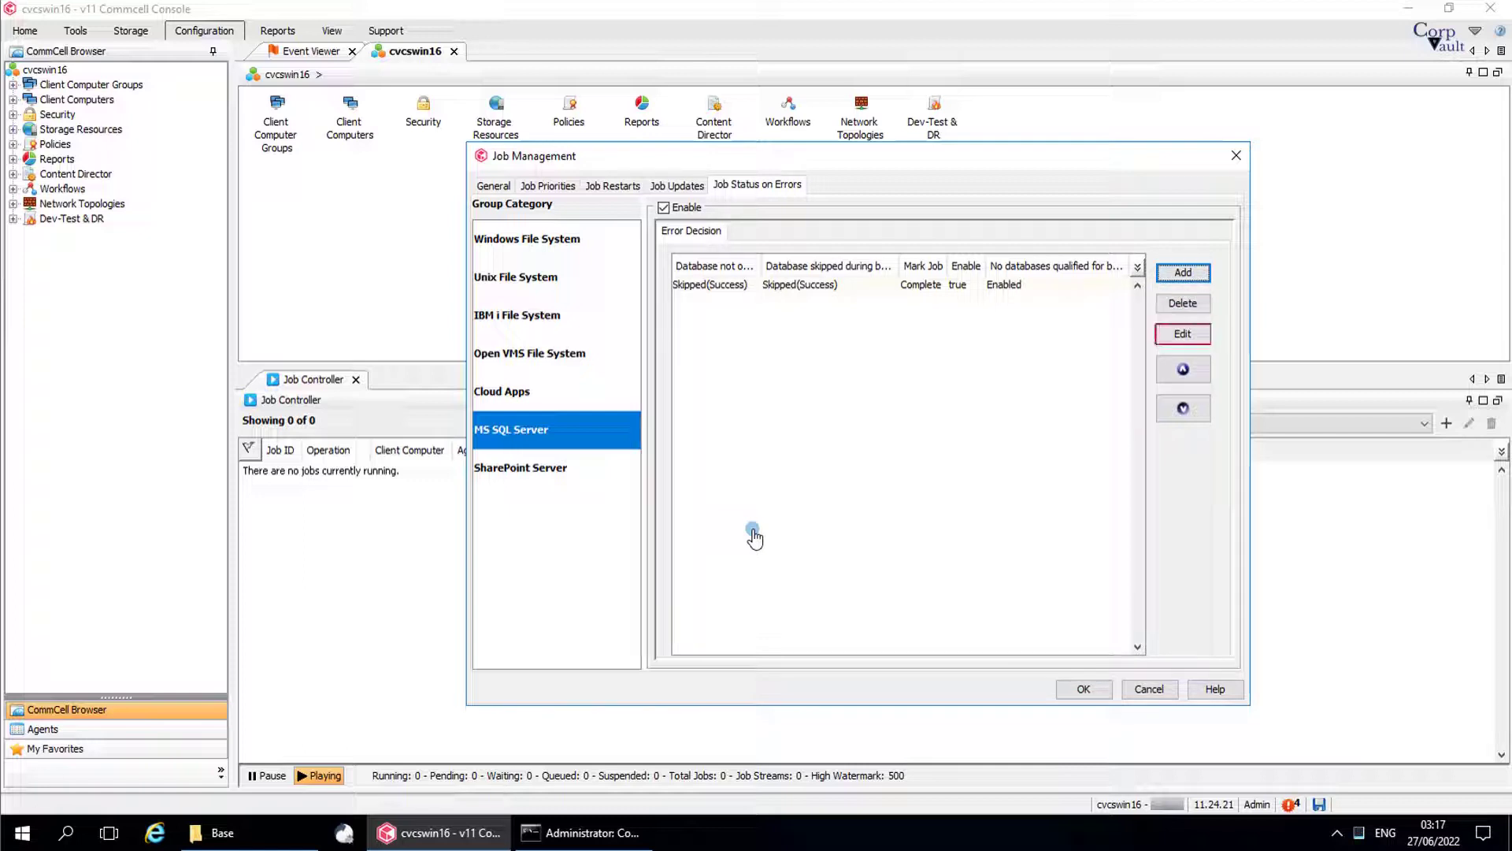
# Show the Windows File System error threshold list and auto-resize all of its columns
pyautogui.click(596, 249)
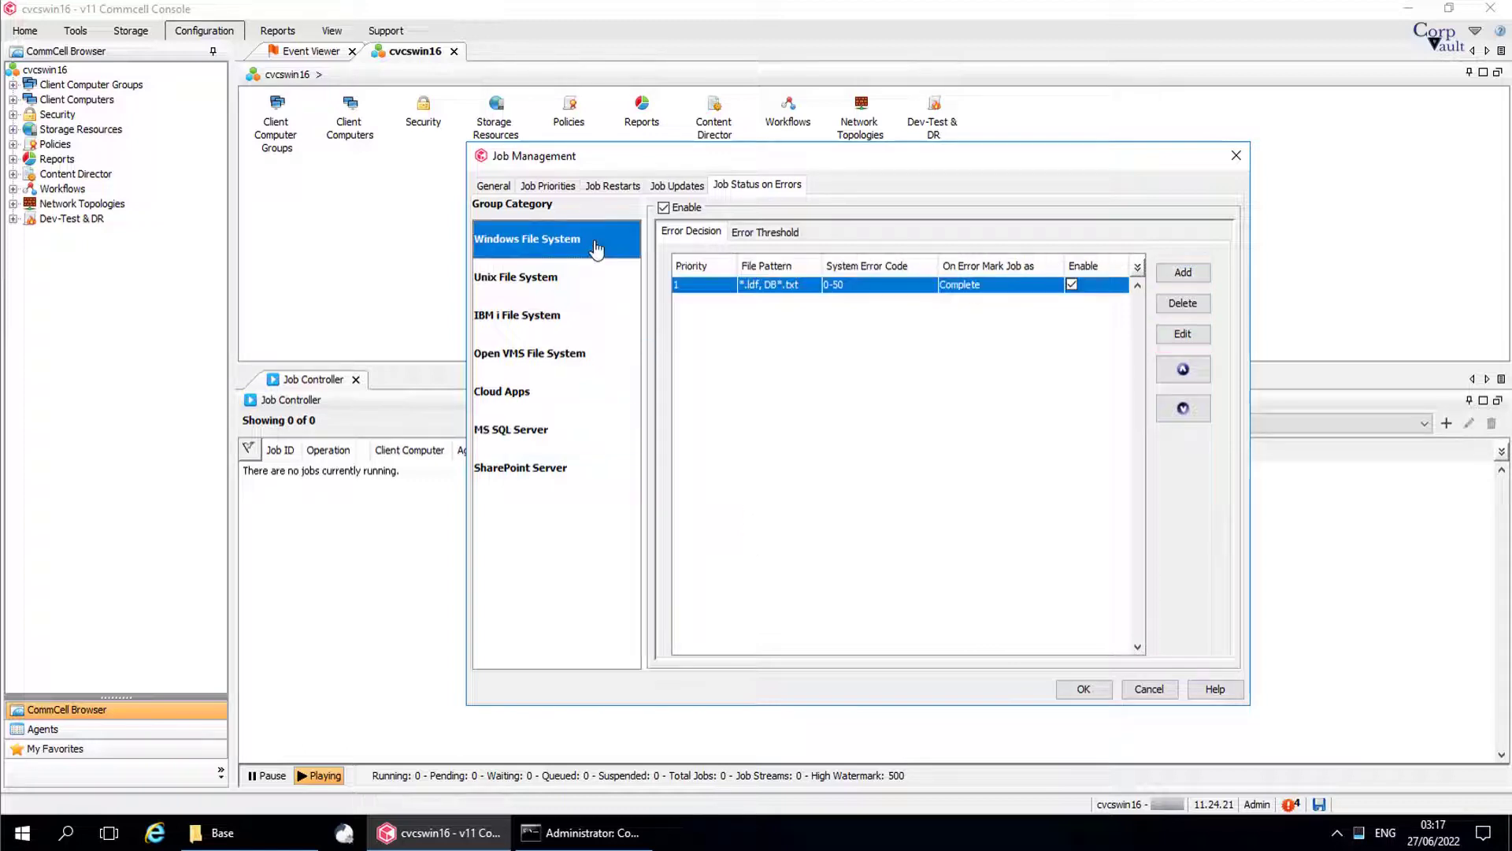
pyautogui.click(785, 234)
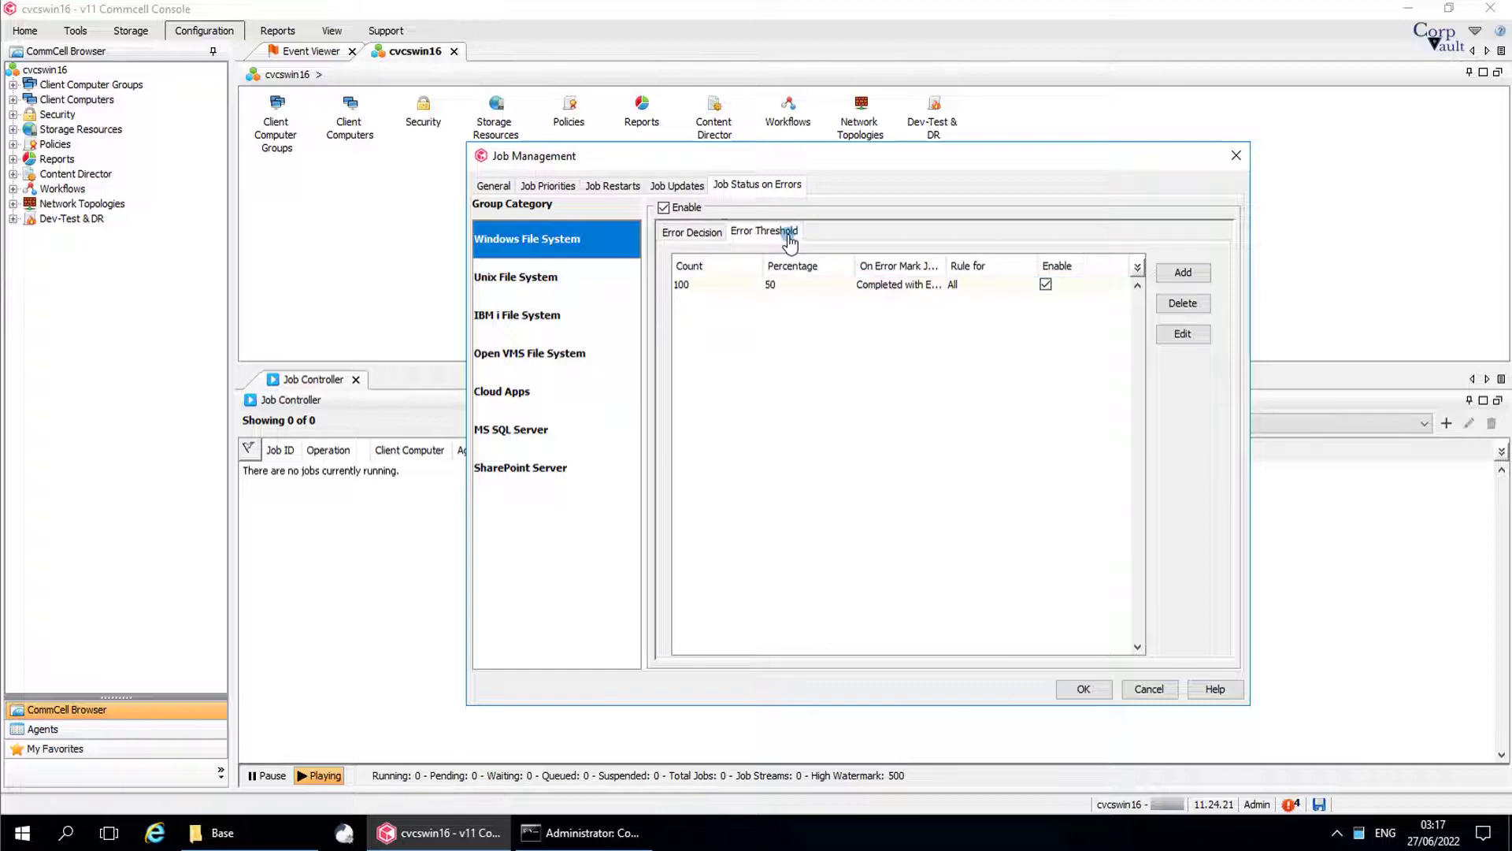
pyautogui.rightClick(909, 277)
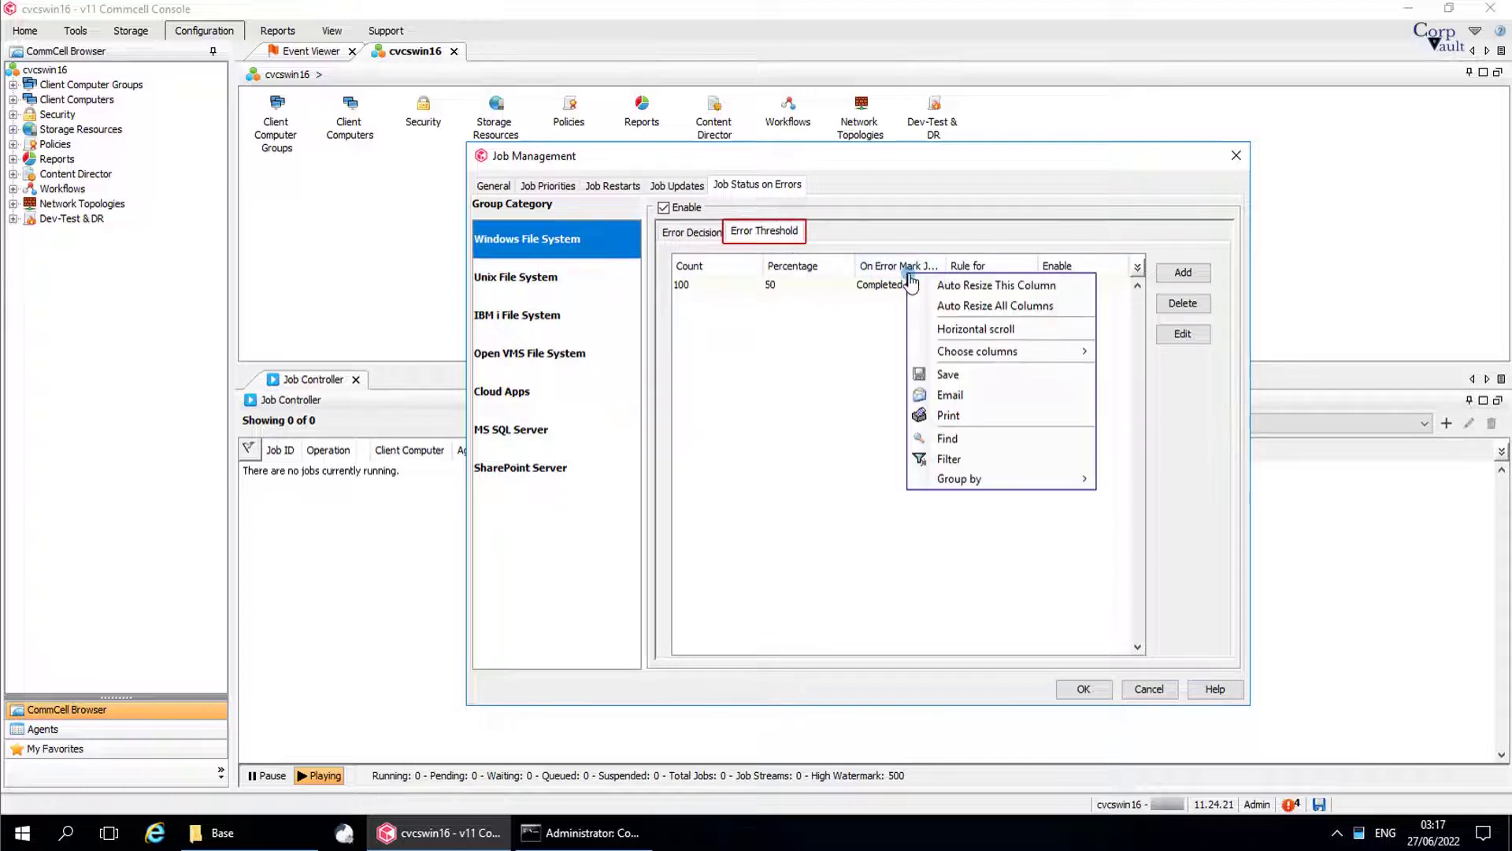
pyautogui.click(939, 306)
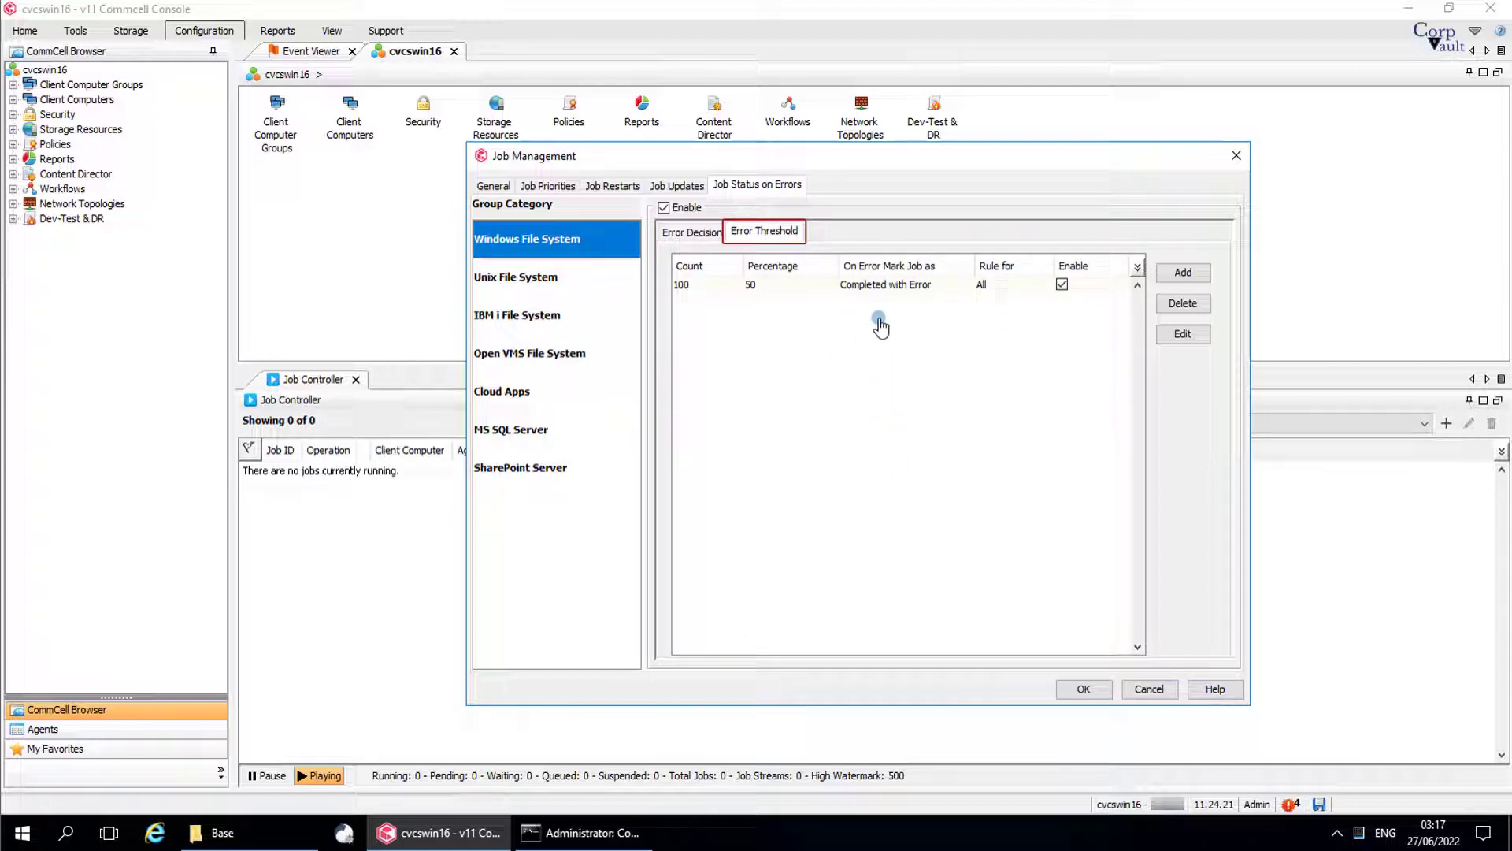
# Open the existing error threshold rule for editing, review its job status and rule match options, and cancel the edit
pyautogui.click(942, 291)
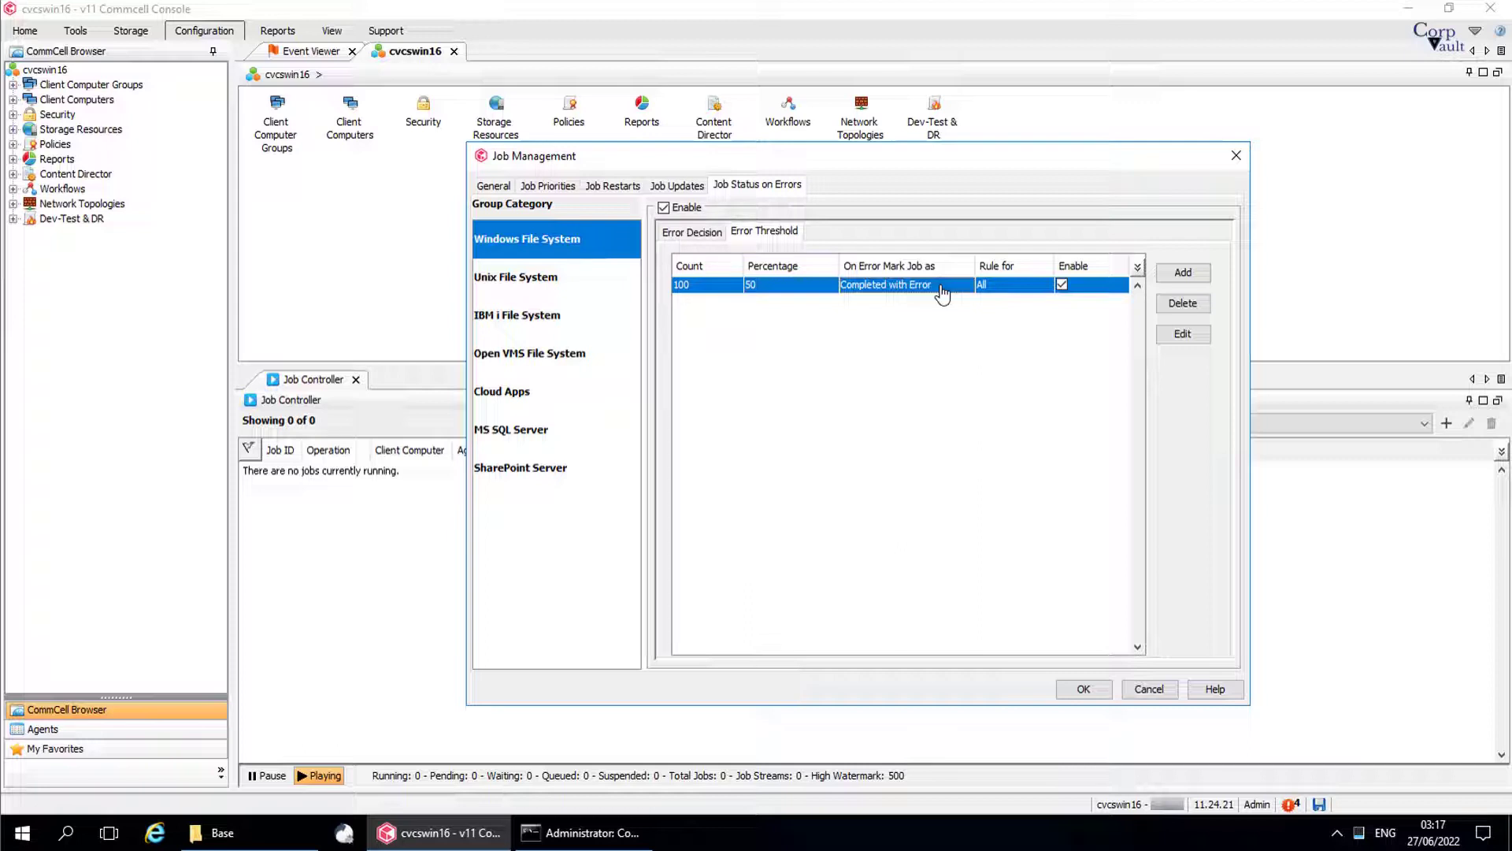
pyautogui.click(1141, 316)
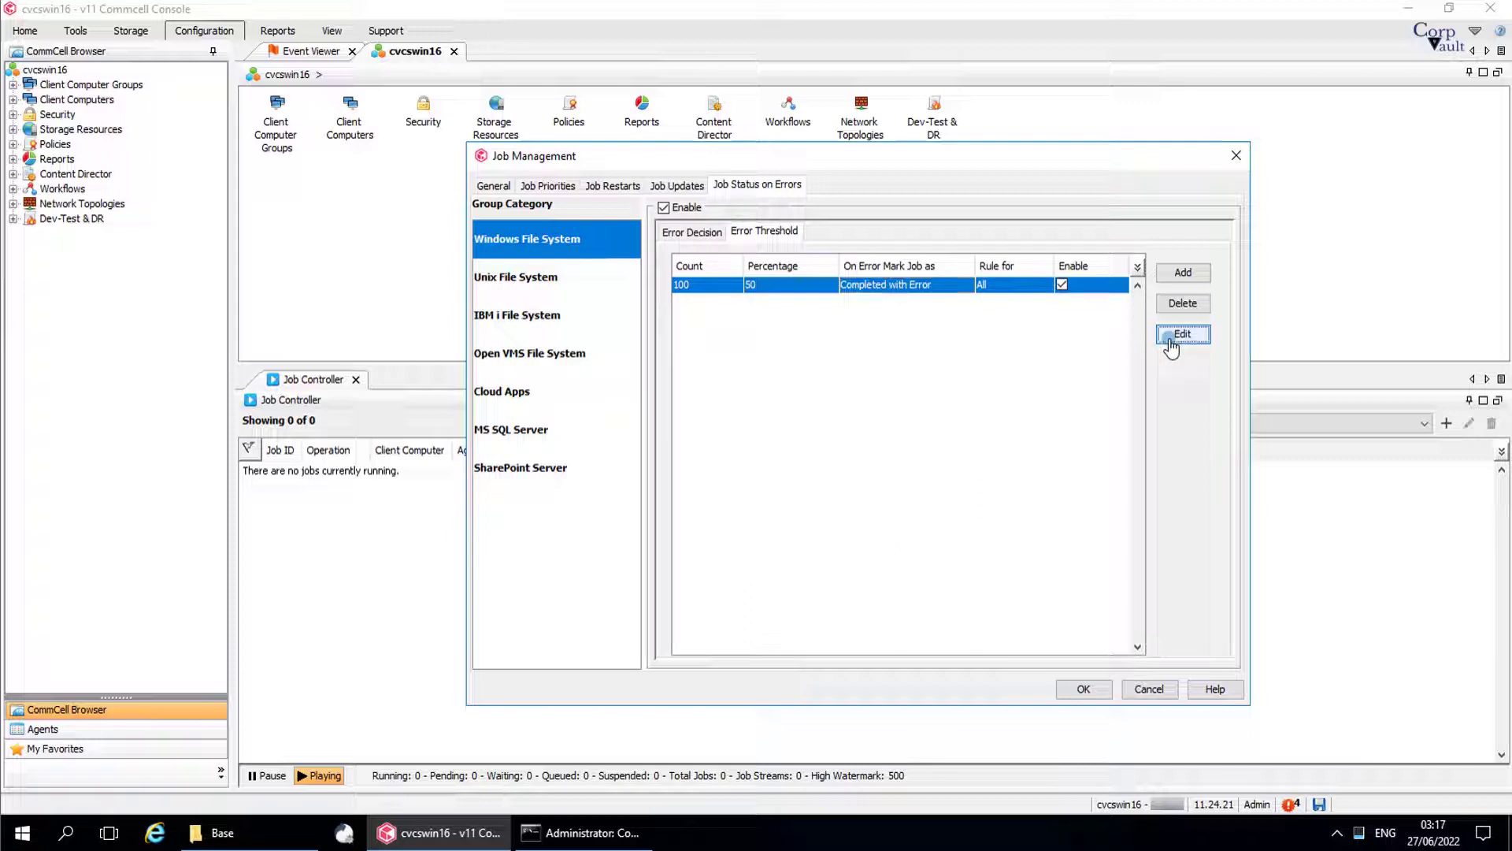
pyautogui.click(1171, 342)
pyautogui.click(882, 364)
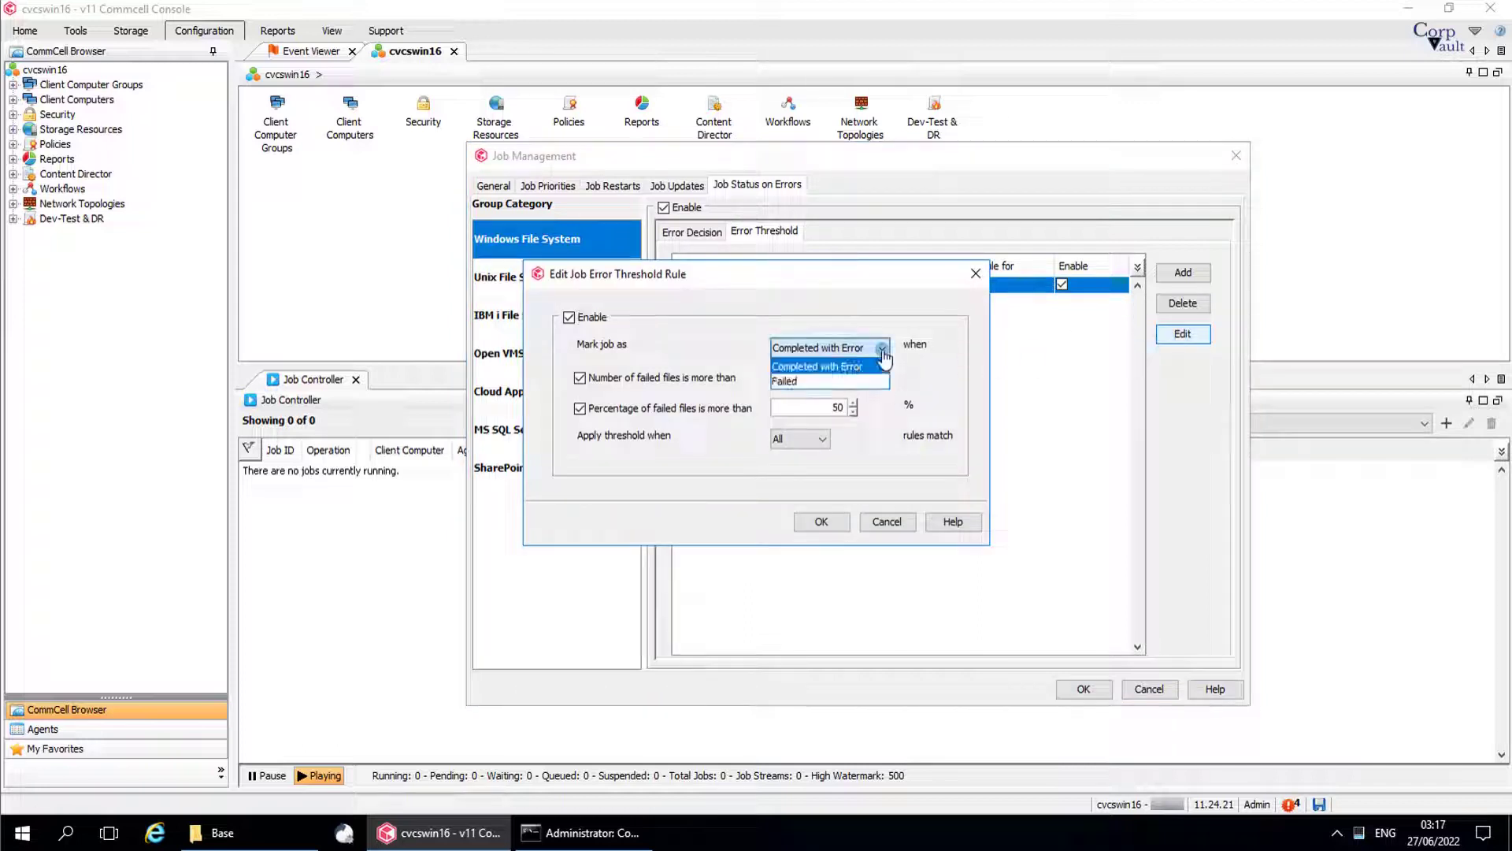
pyautogui.click(928, 370)
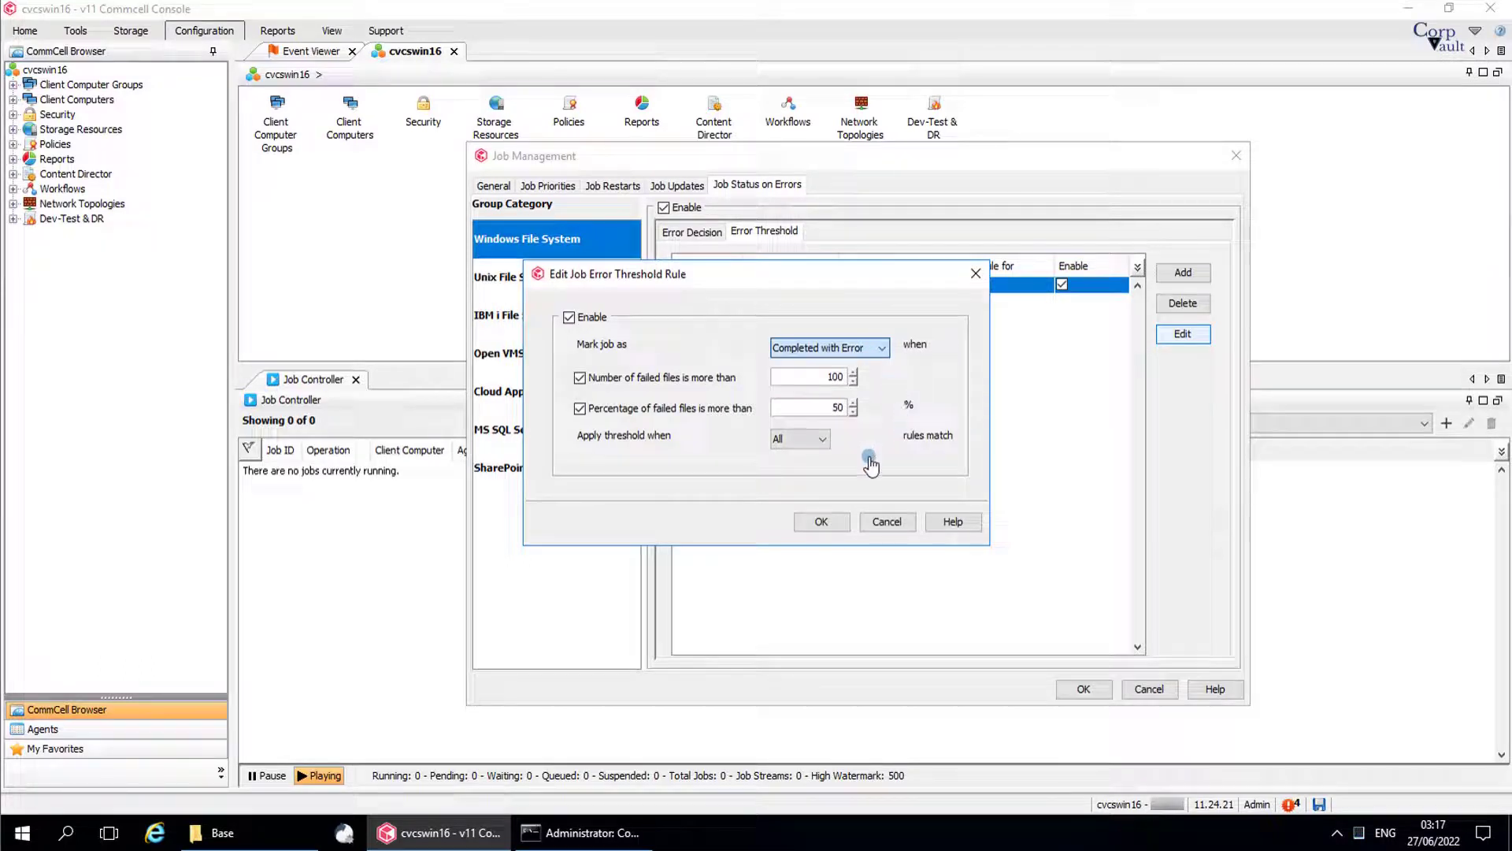
pyautogui.click(825, 441)
pyautogui.click(864, 447)
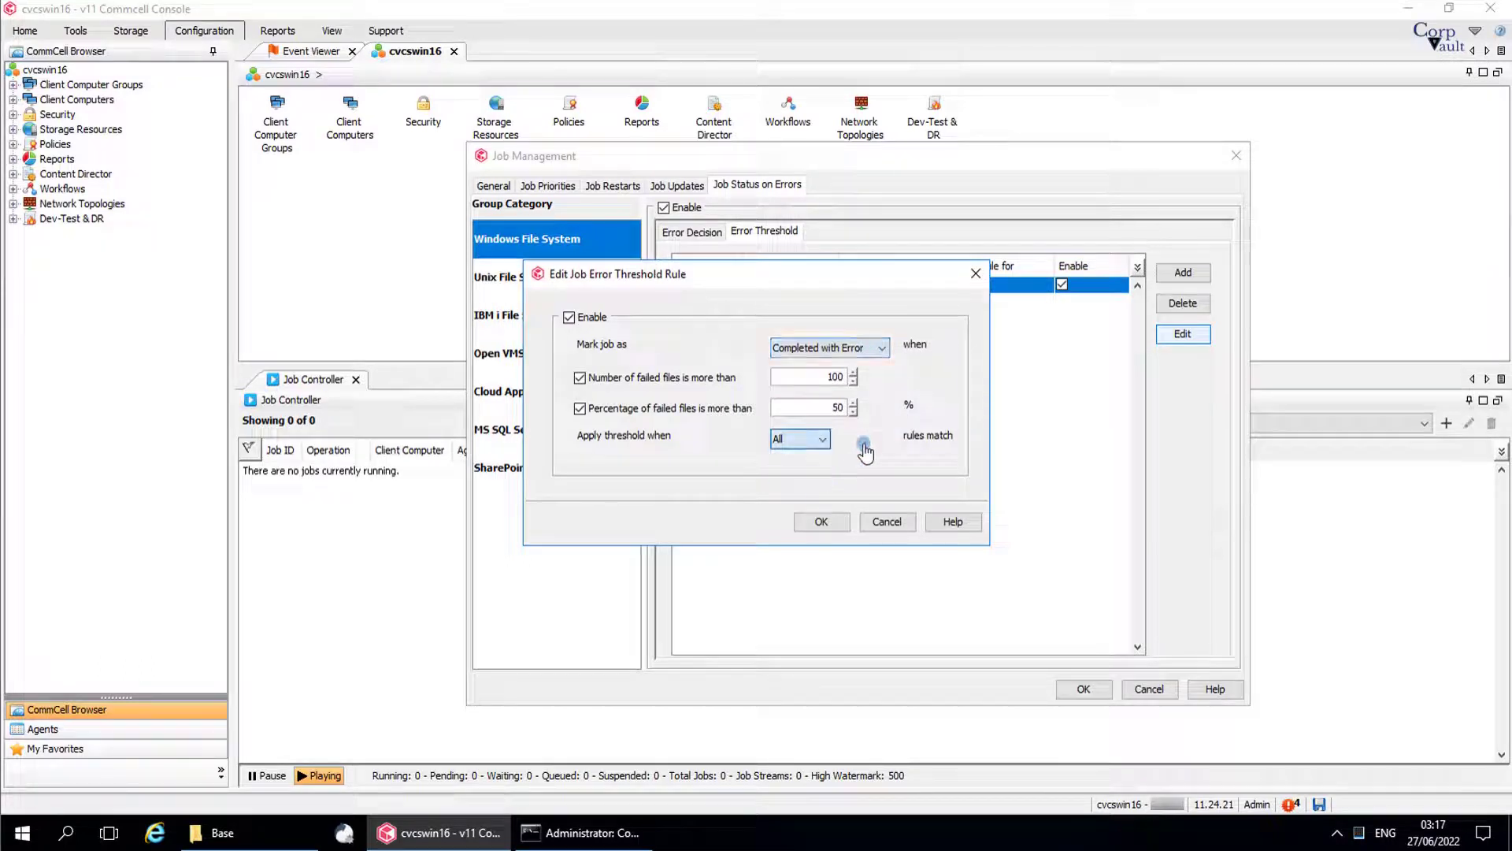
pyautogui.click(895, 524)
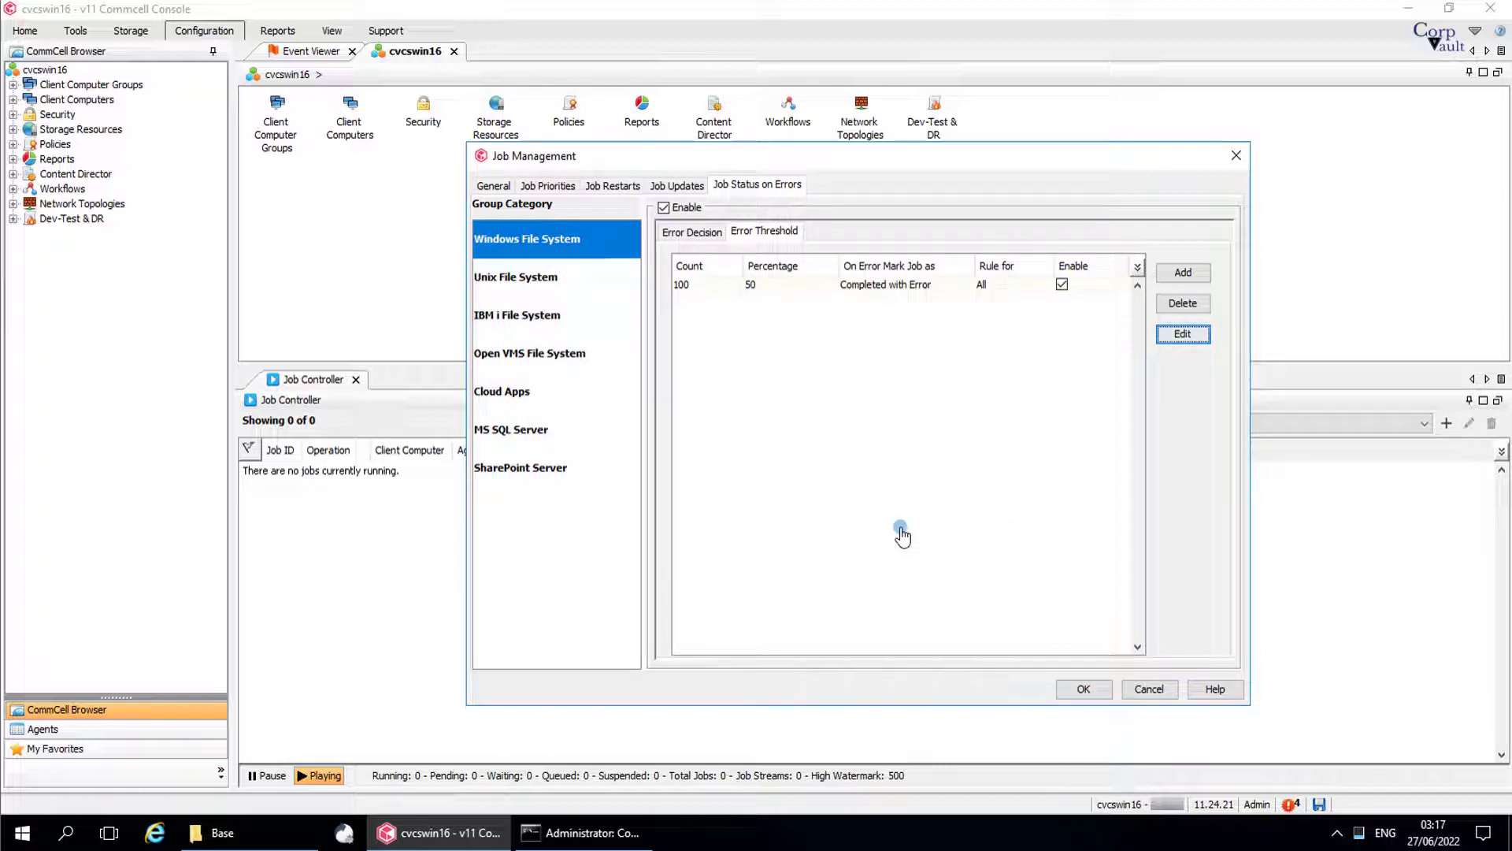
# Add a Windows File System error threshold rule marking the job as Failed when more than 1000 files fail
pyautogui.click(1164, 276)
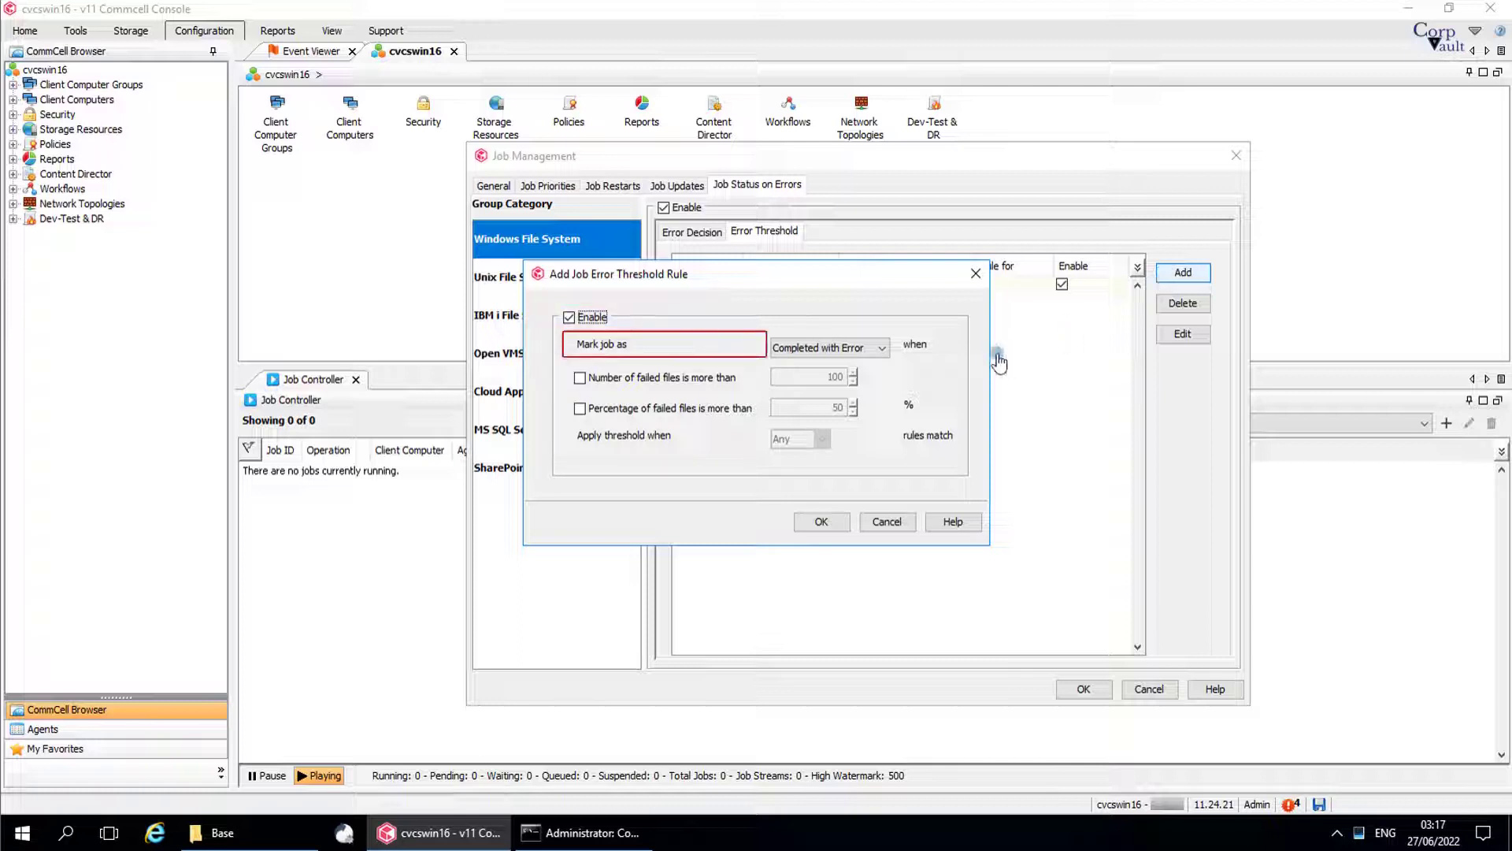
pyautogui.click(882, 349)
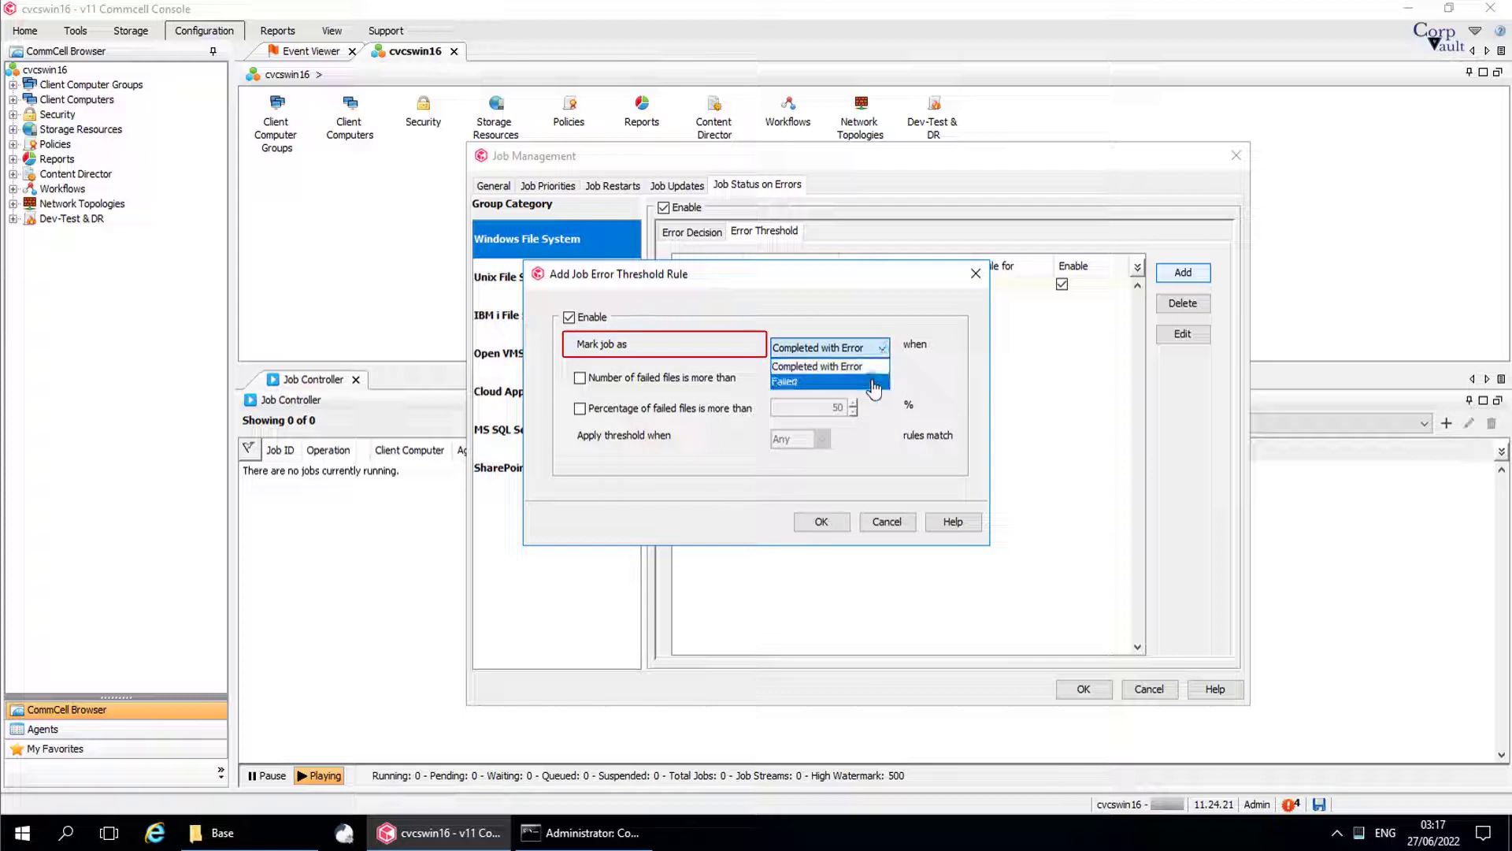
pyautogui.click(870, 381)
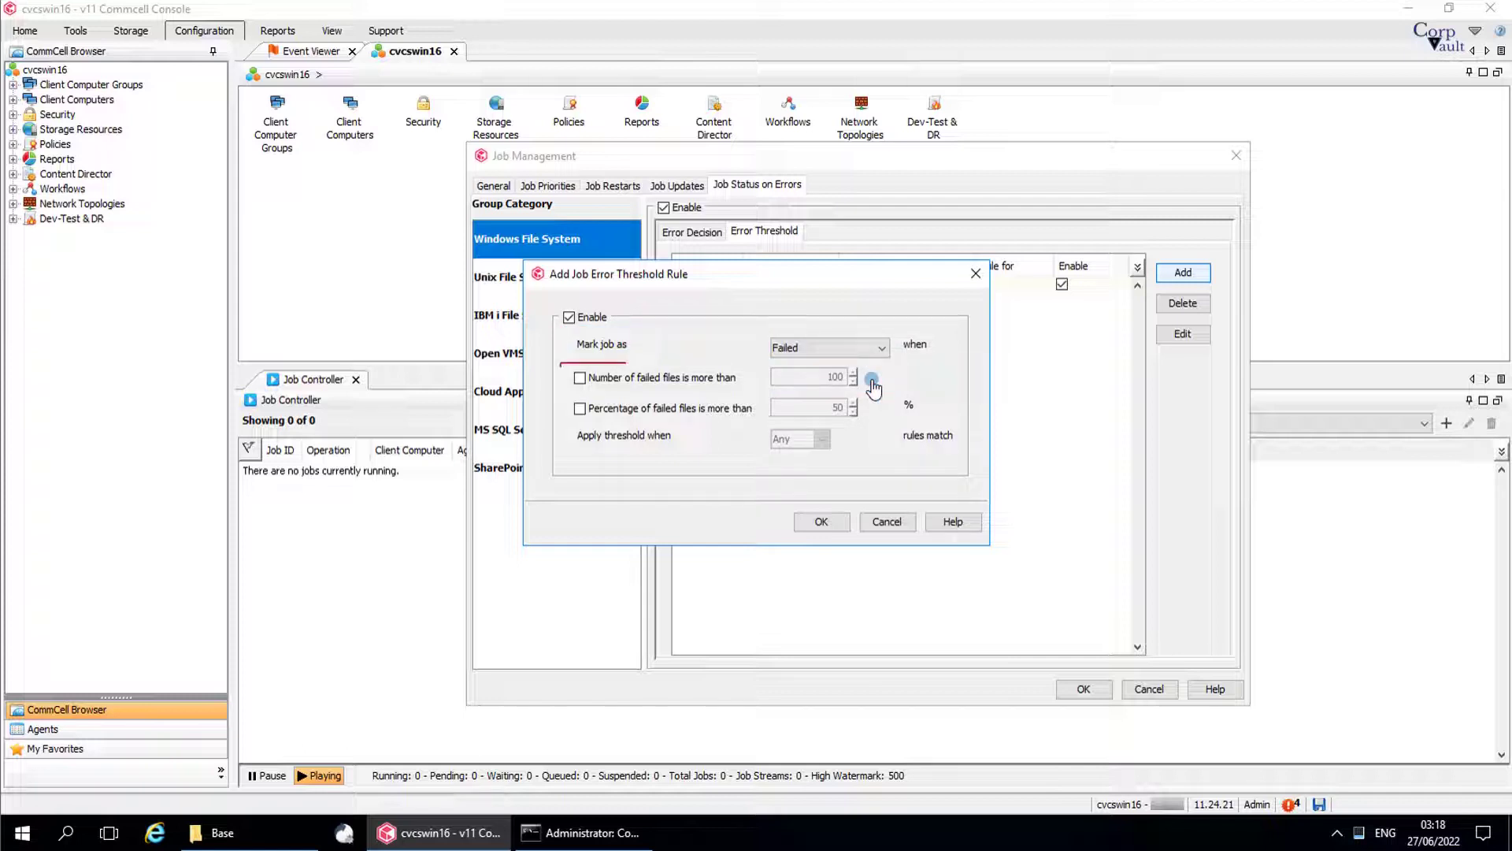
pyautogui.click(714, 379)
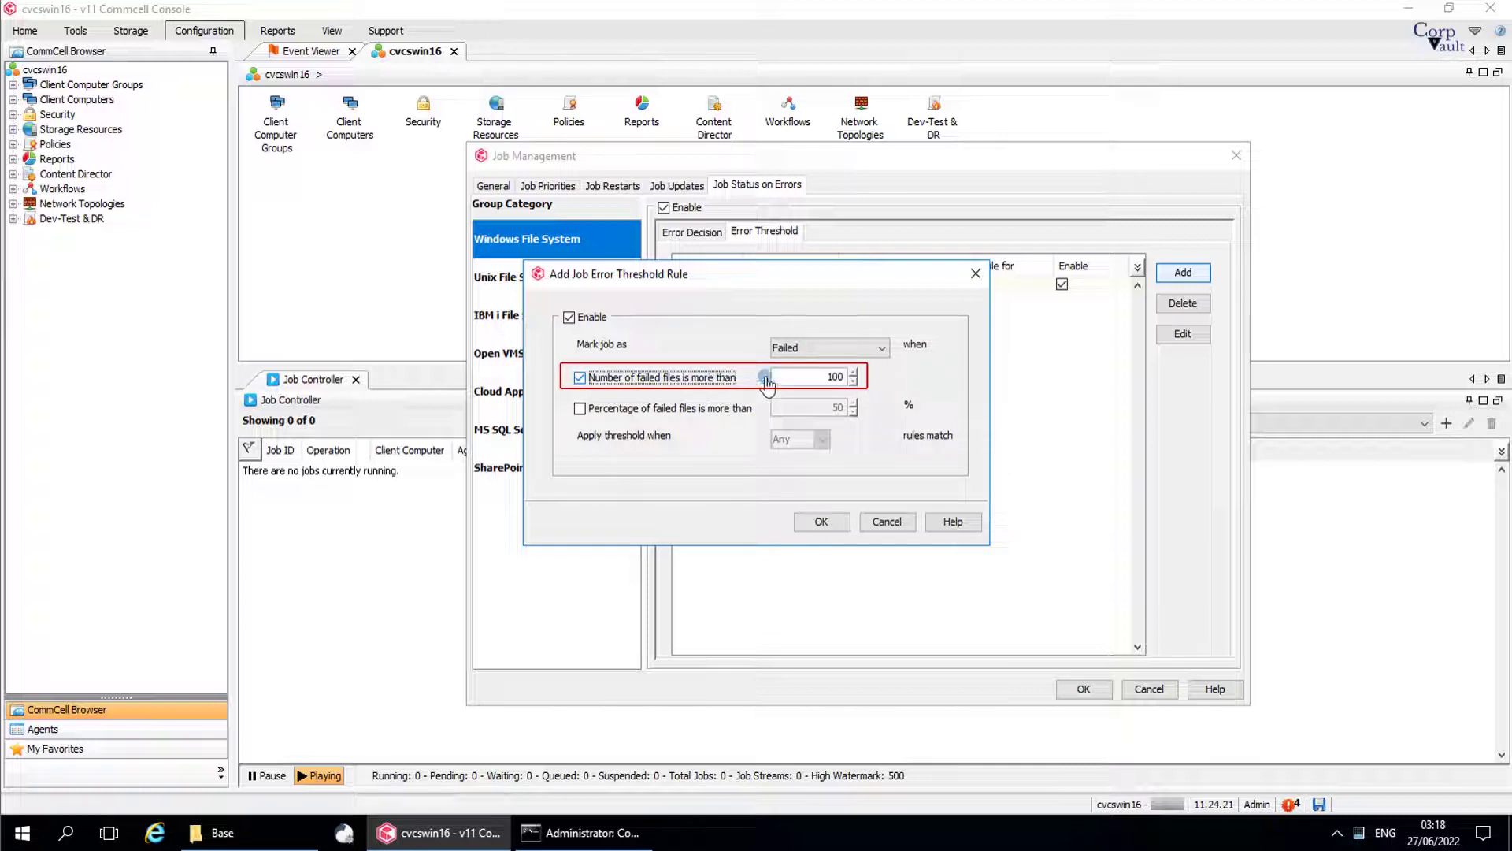
pyautogui.doubleClick(839, 378)
pyautogui.write('1000')
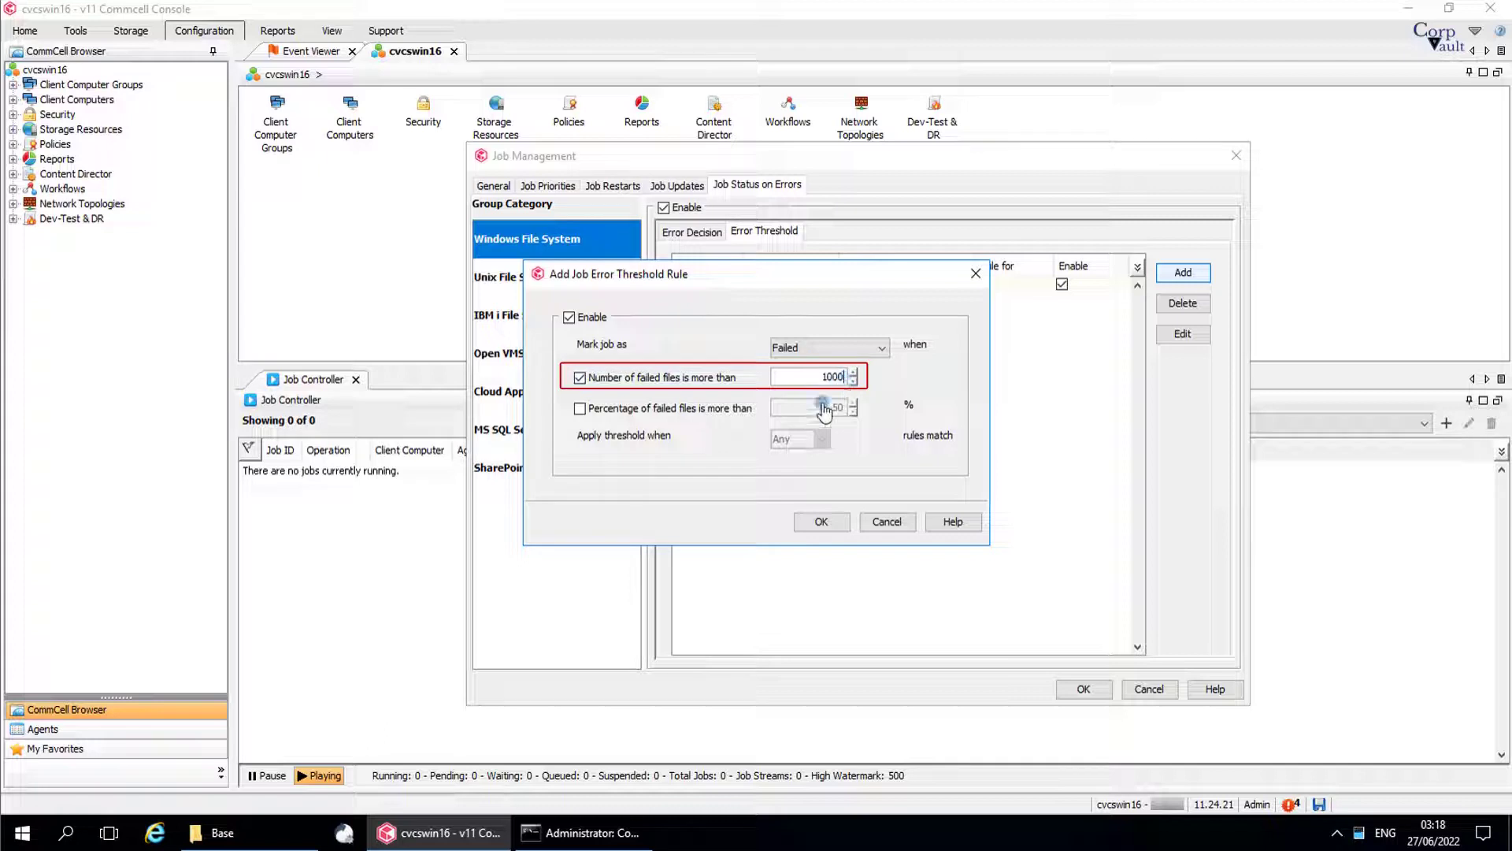
# Enable the failed files percentage threshold at 60%, apply the threshold when Any rules match, and save the rule
pyautogui.click(748, 409)
pyautogui.click(832, 408)
pyautogui.doubleClick(835, 409)
pyautogui.write('5')
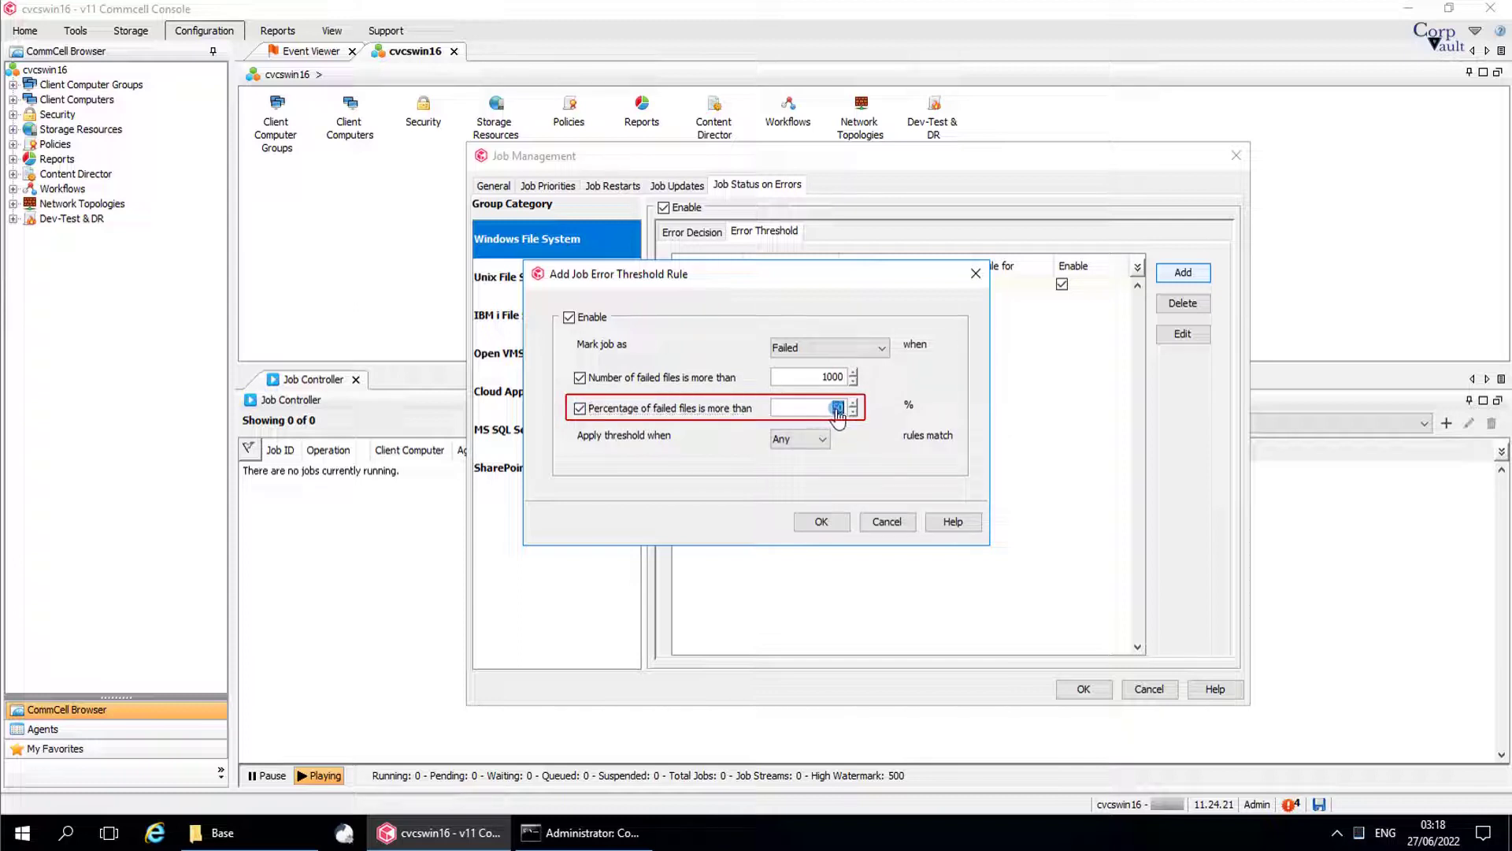
pyautogui.write('0')
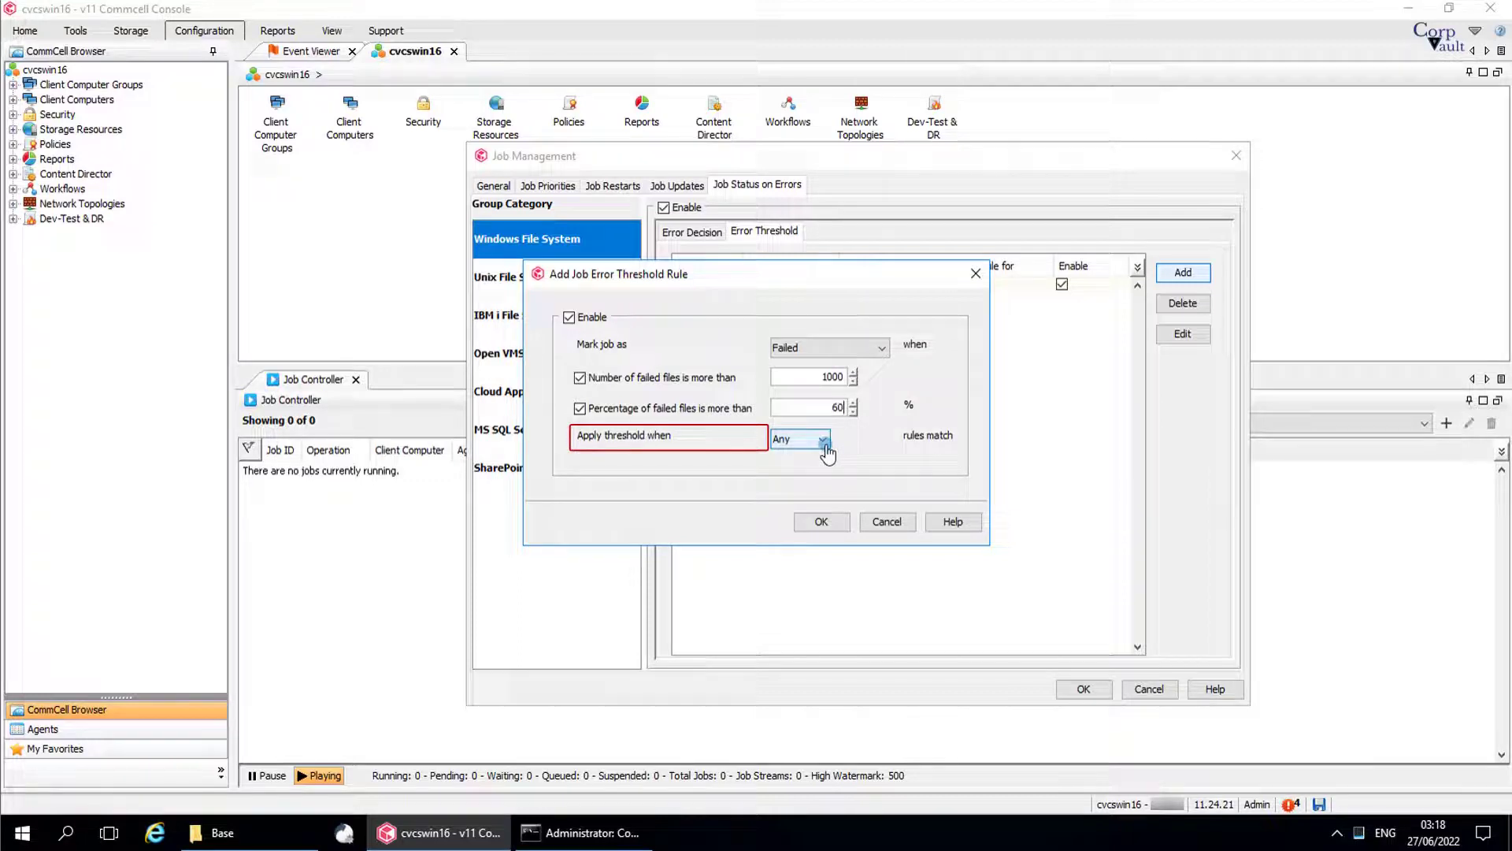
pyautogui.click(823, 440)
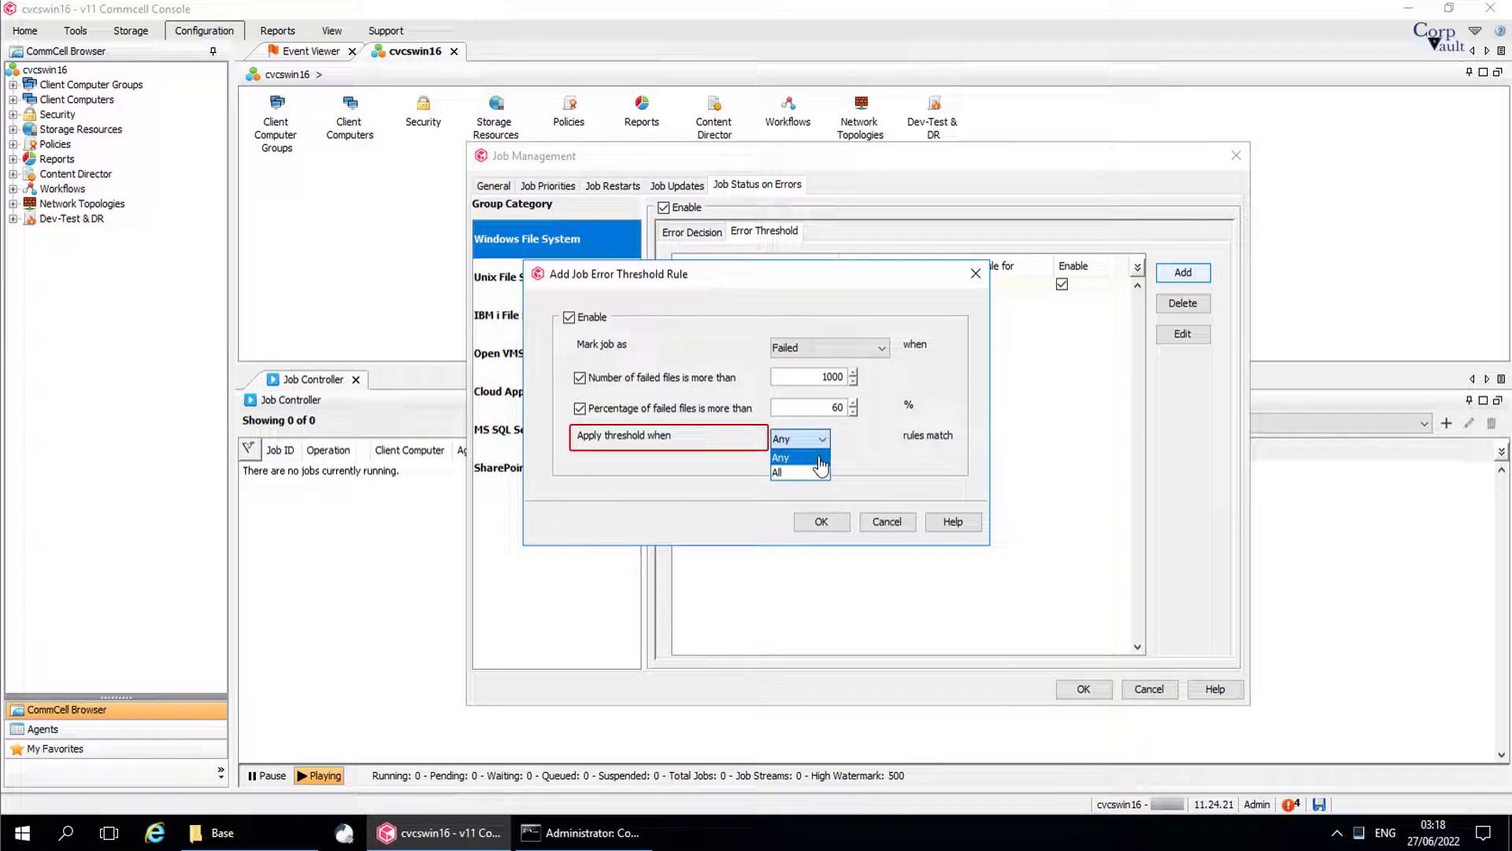
pyautogui.click(821, 458)
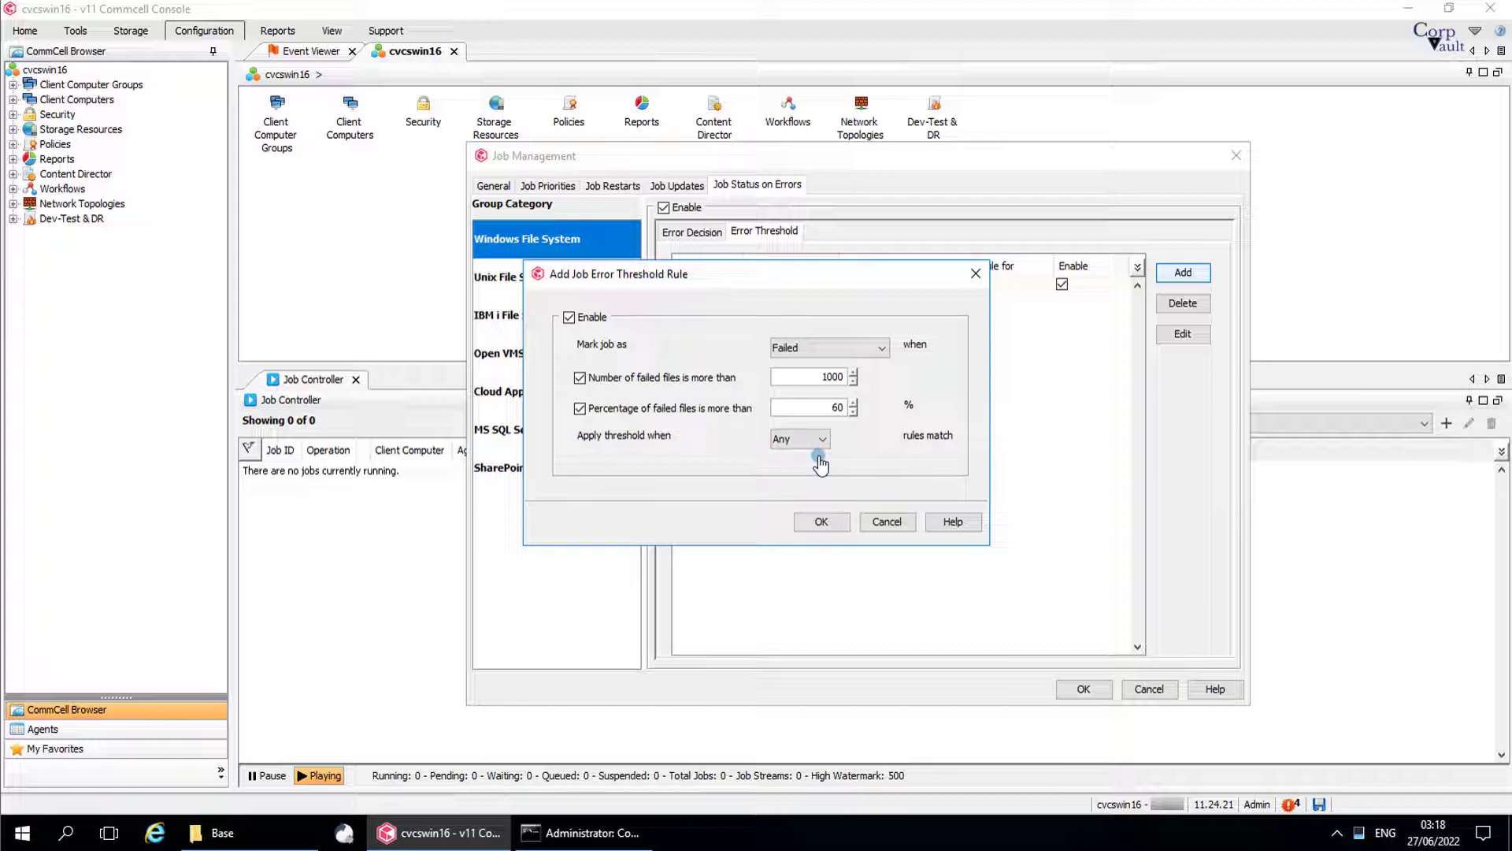
pyautogui.click(824, 523)
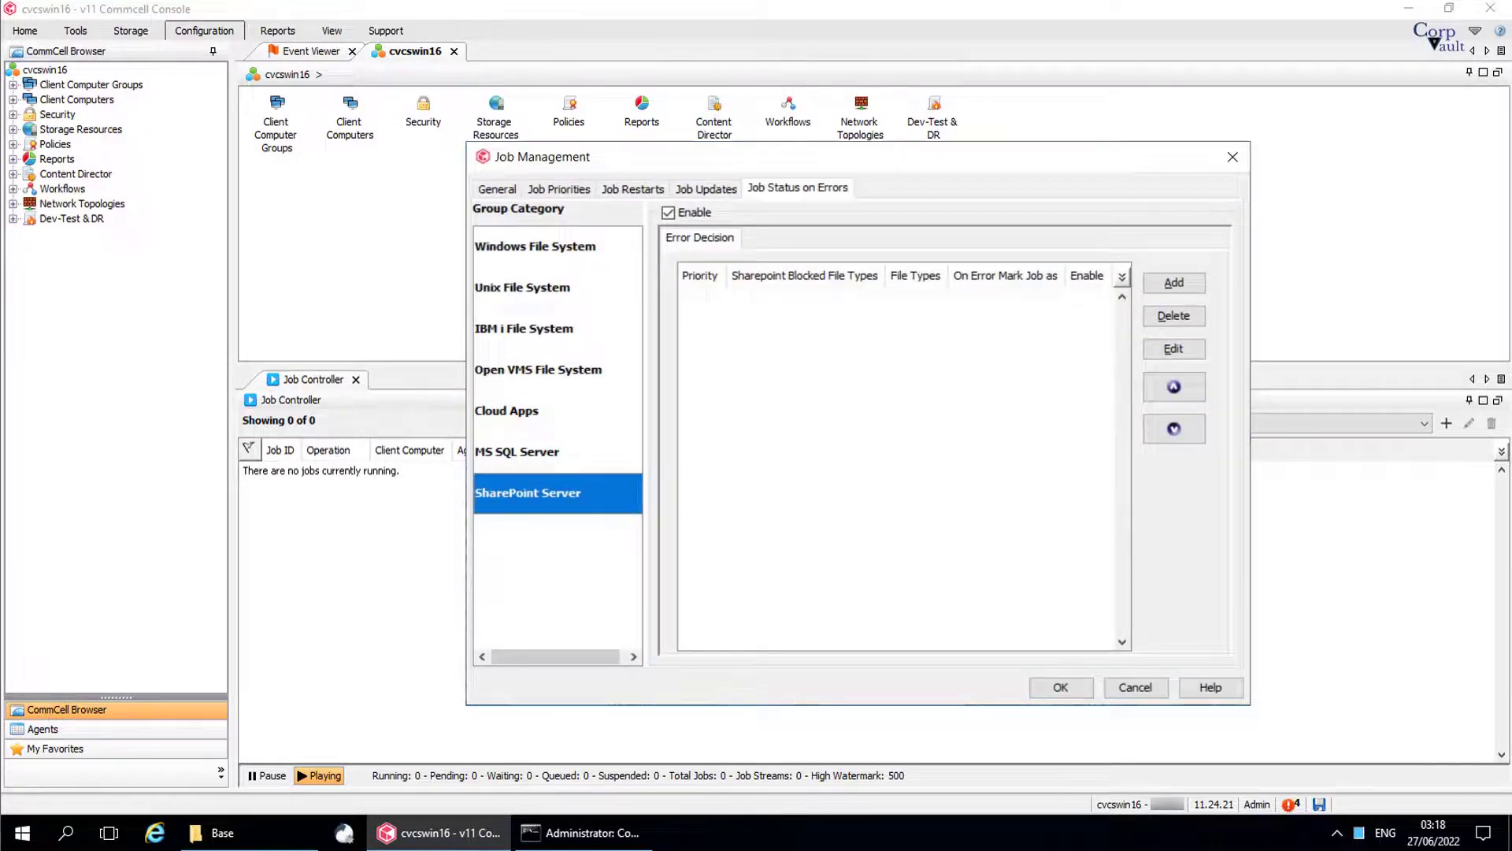
# Add a SharePoint Server error decision rule with All File Types turned off and Sharepoint Blocked File Types turned on
pyautogui.click(1173, 282)
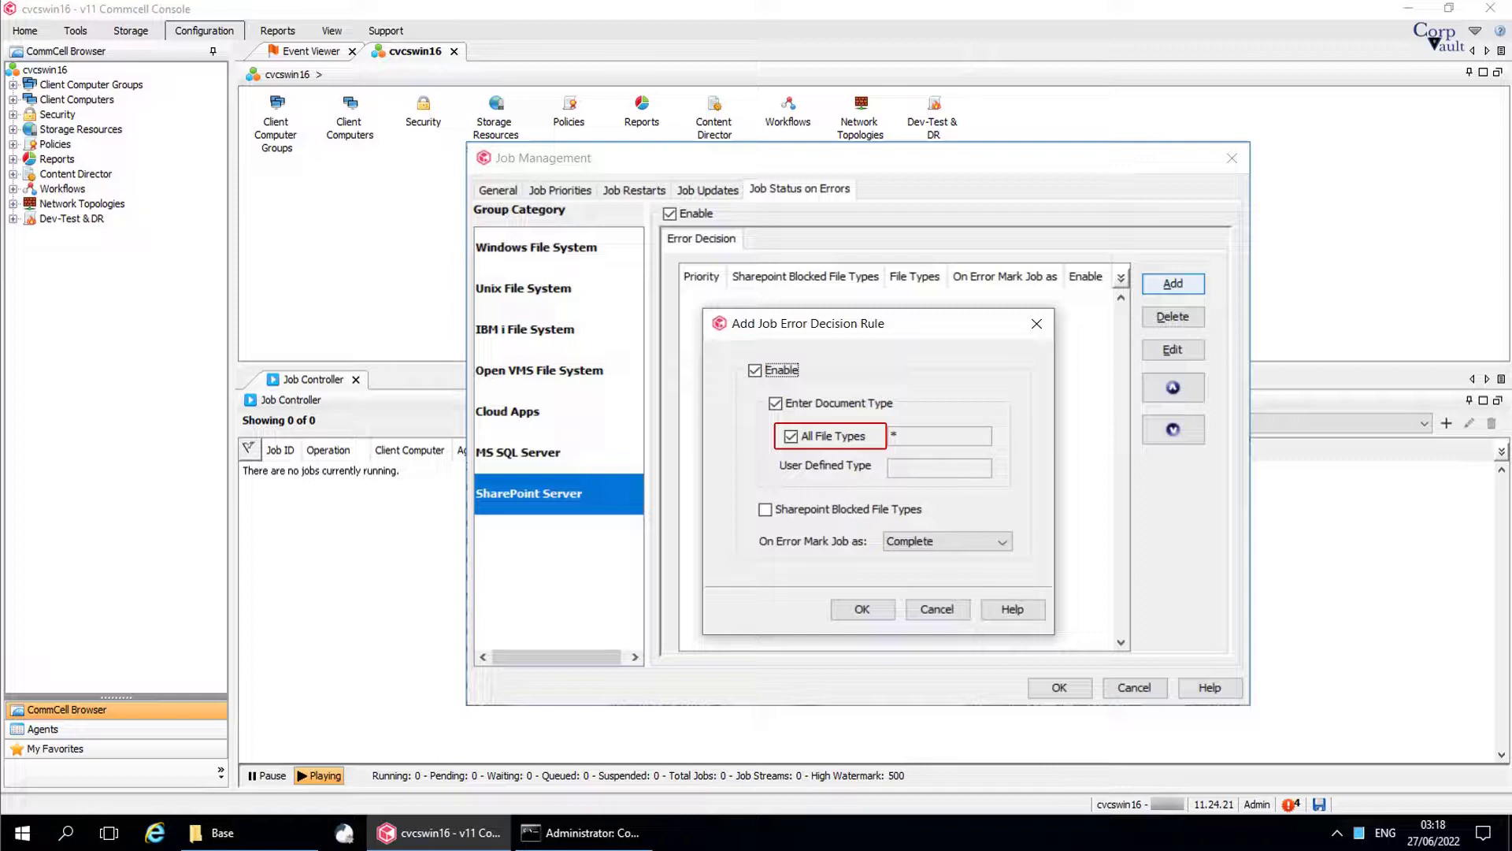
pyautogui.click(790, 436)
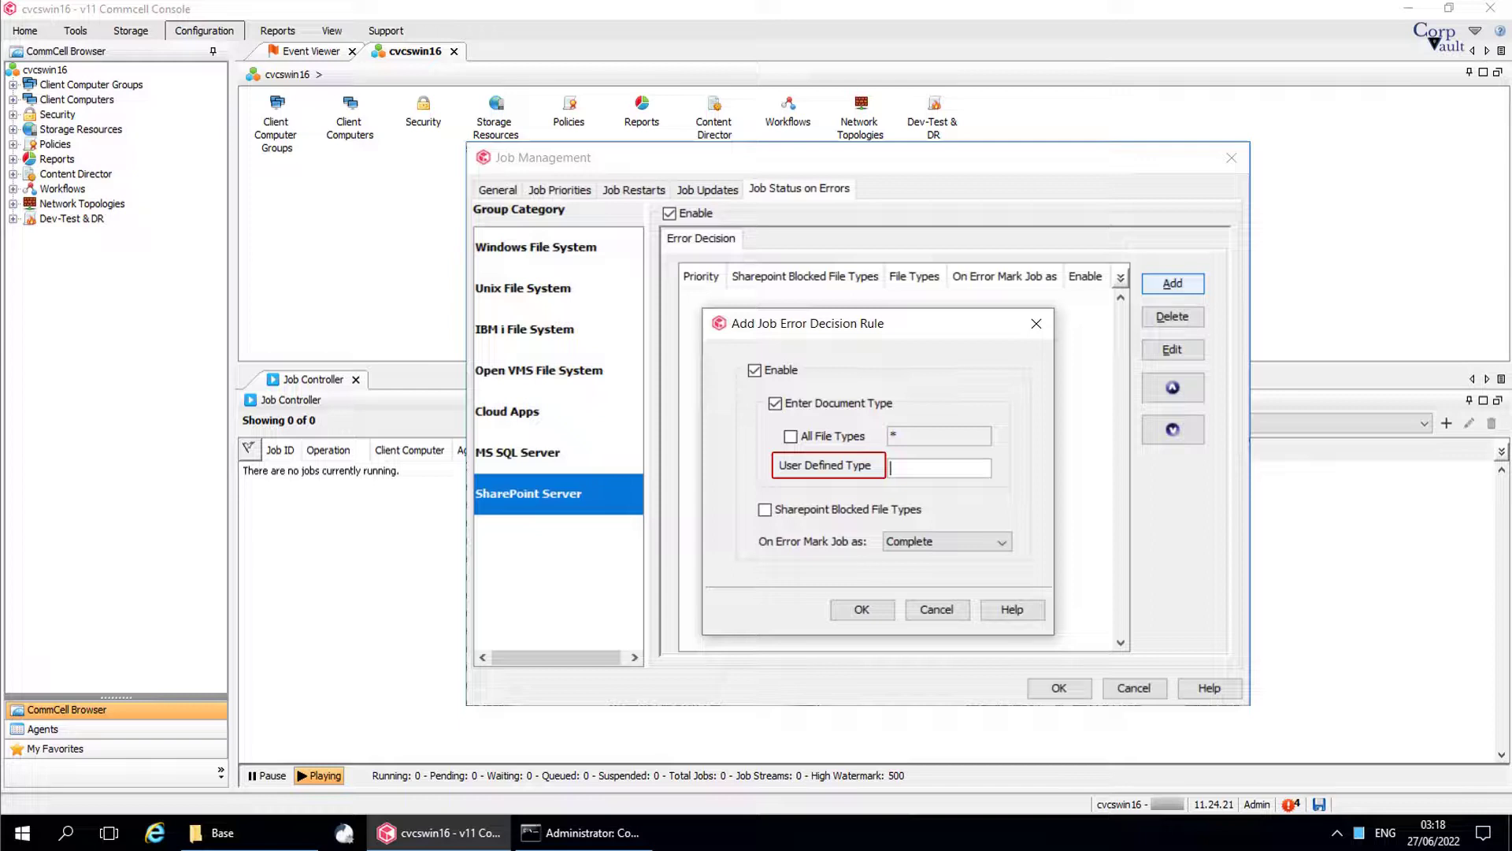
pyautogui.write('wp')
pyautogui.click(764, 508)
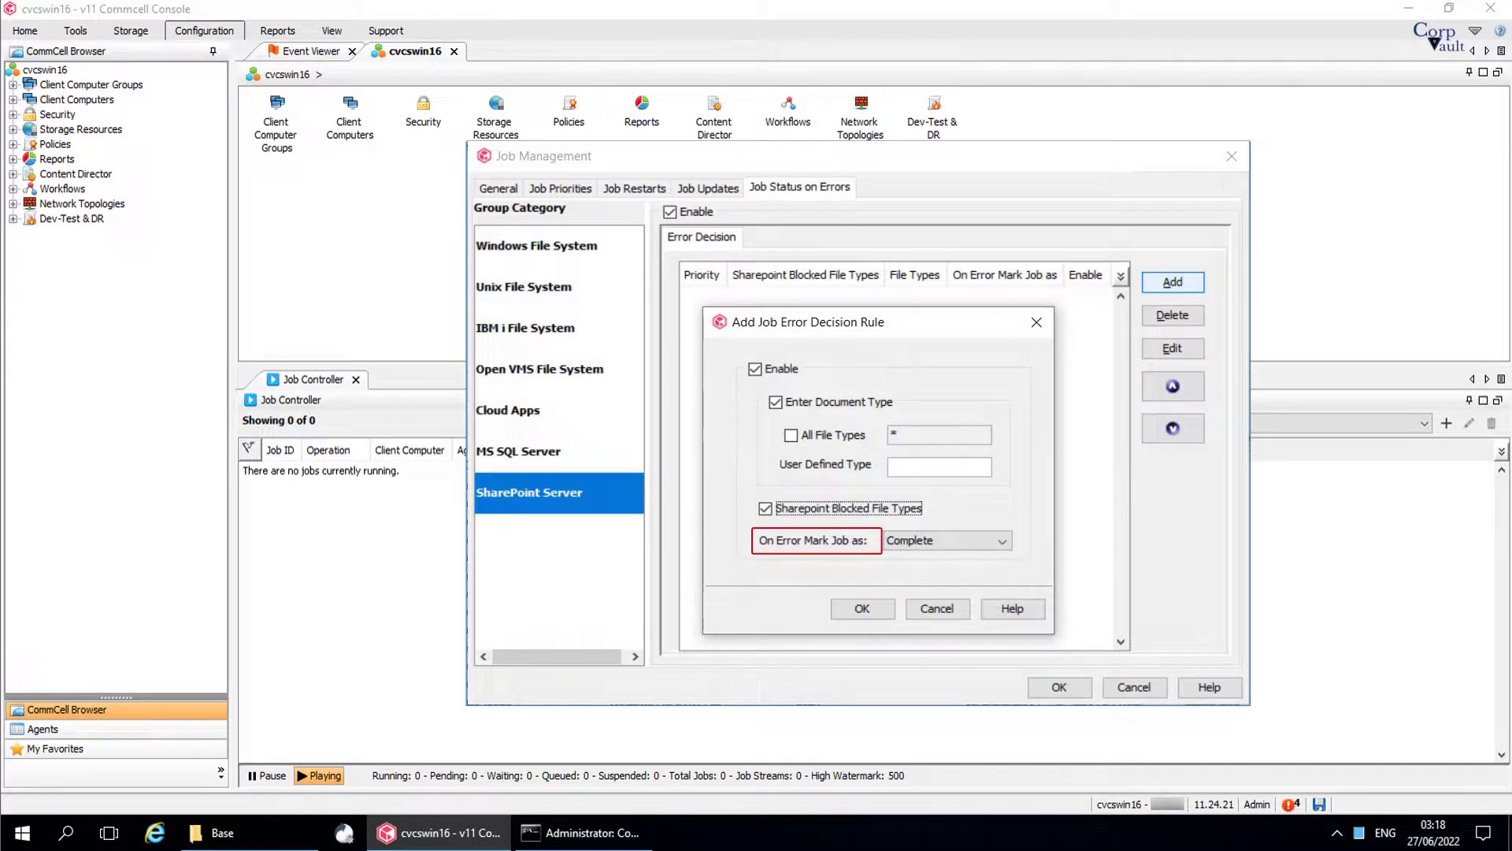
# Save the SharePoint rule with jobs marked as Completed with Error, and cancel out of Job Management
pyautogui.click(1002, 541)
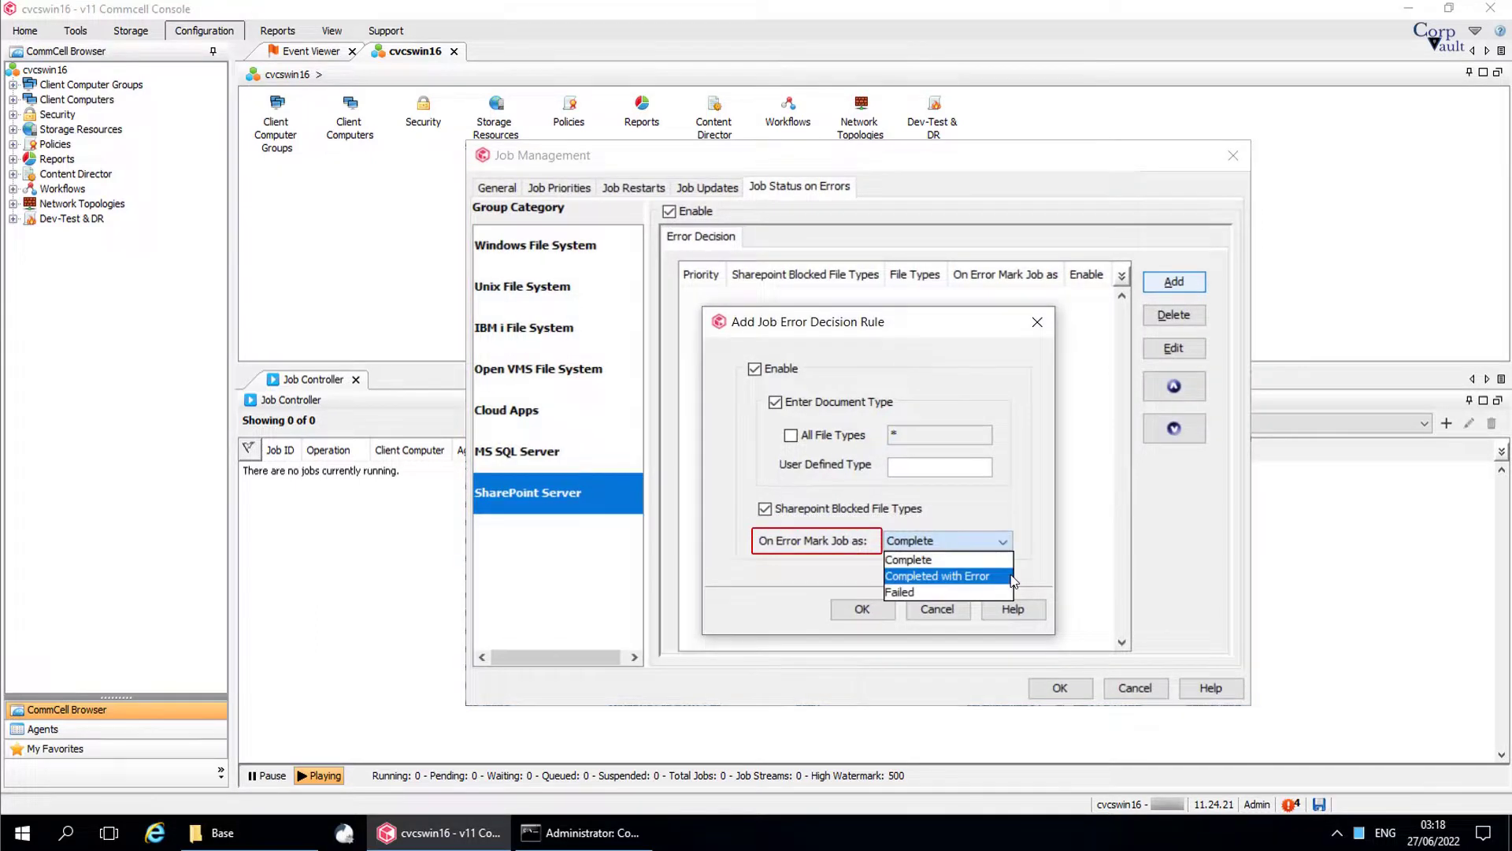
pyautogui.click(985, 576)
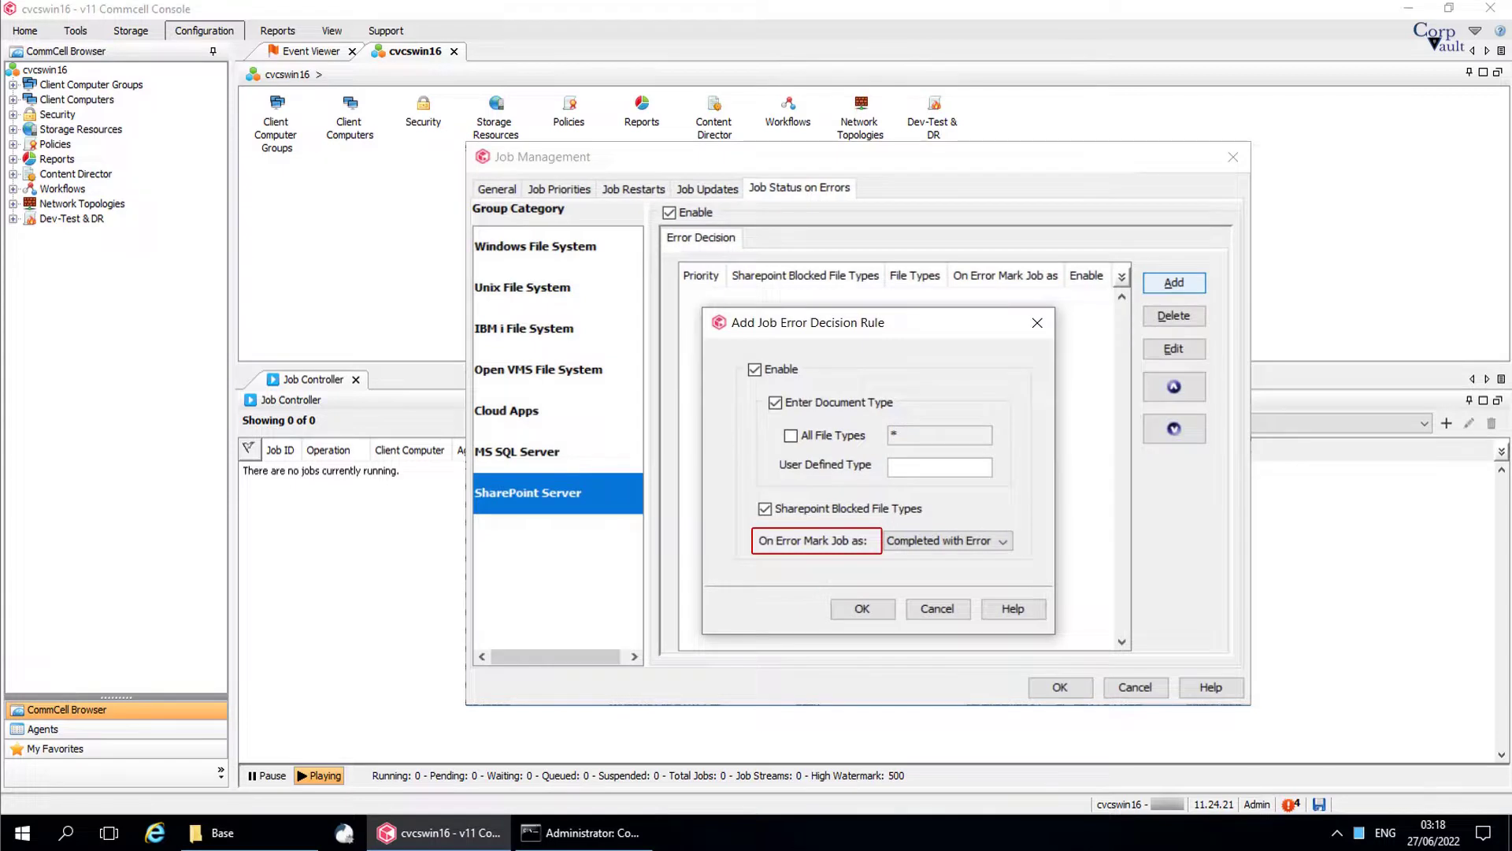
pyautogui.press('Return')
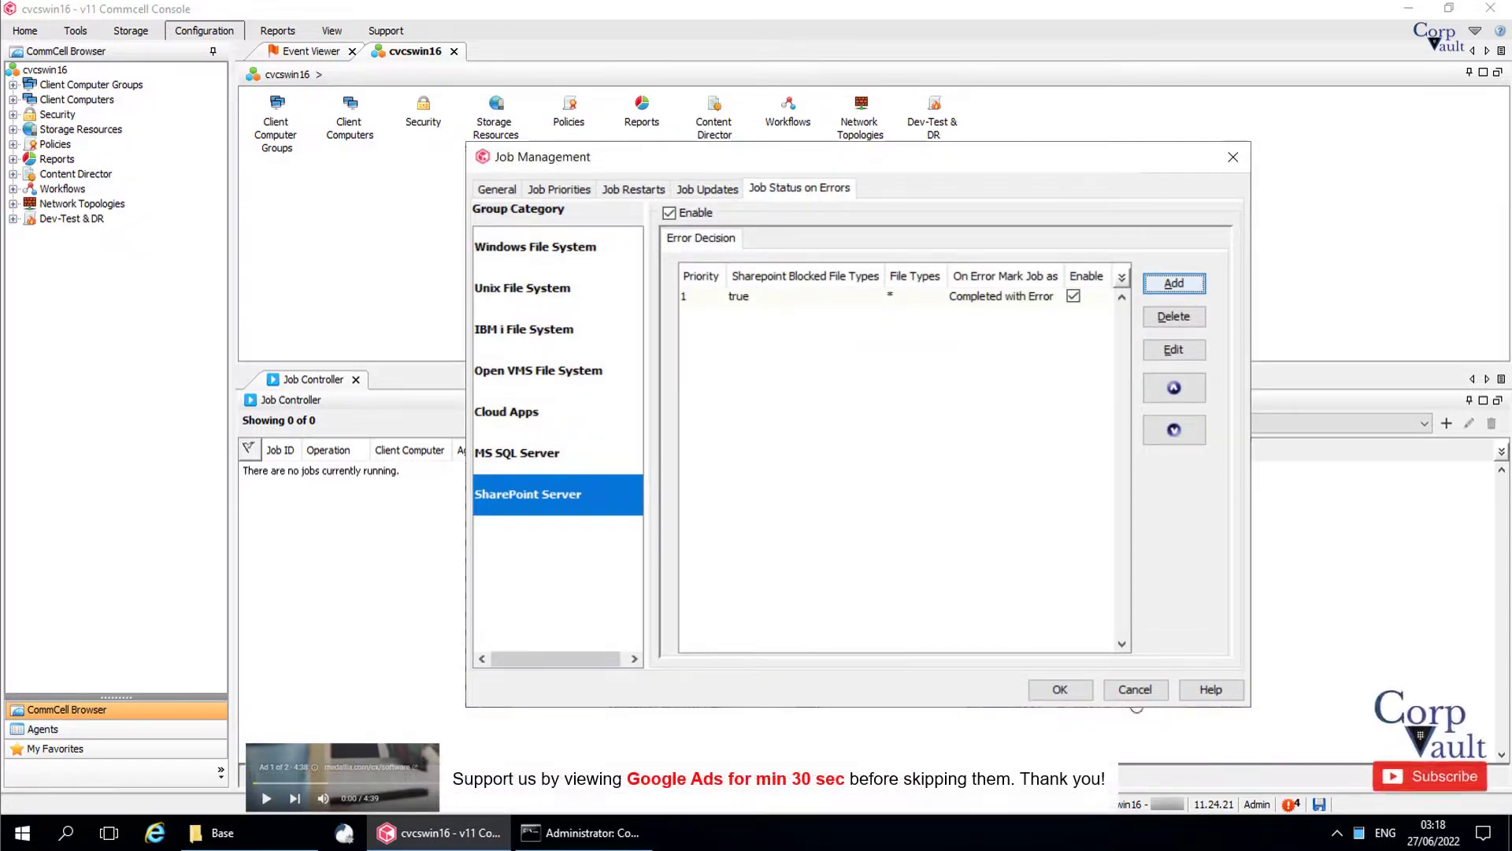
pyautogui.click(1137, 691)
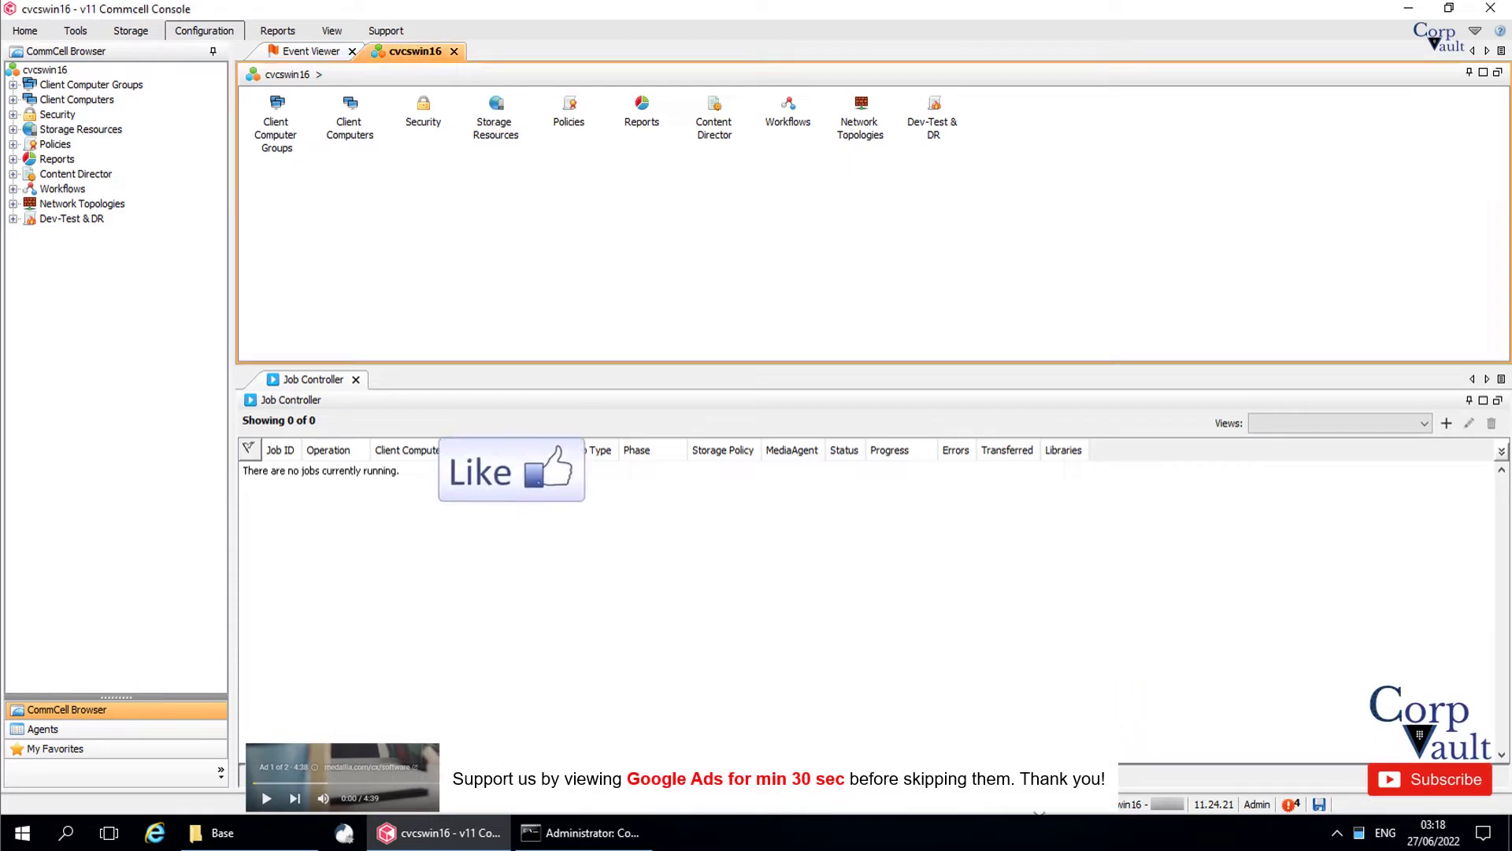